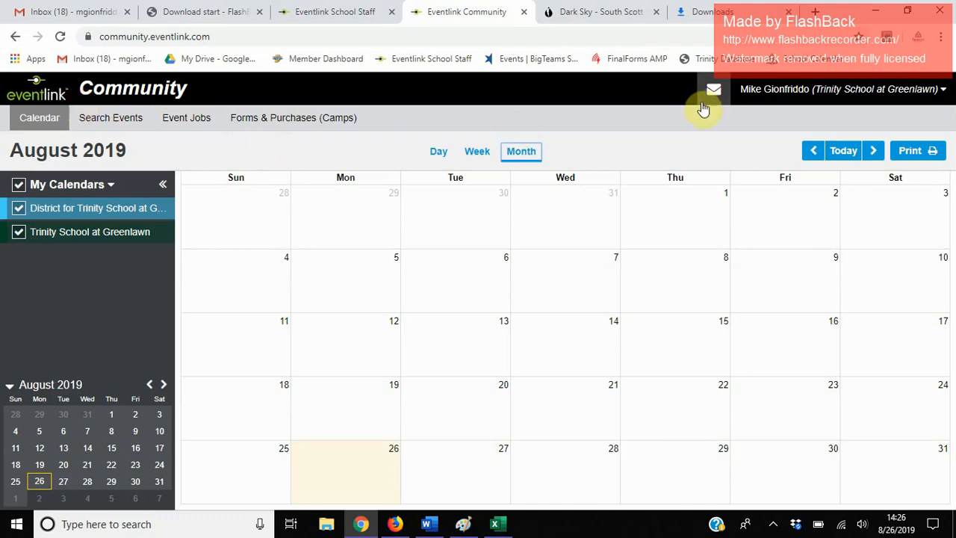
Open the account's profile settings and replace the first name with its longer form
mouse_move(837, 108)
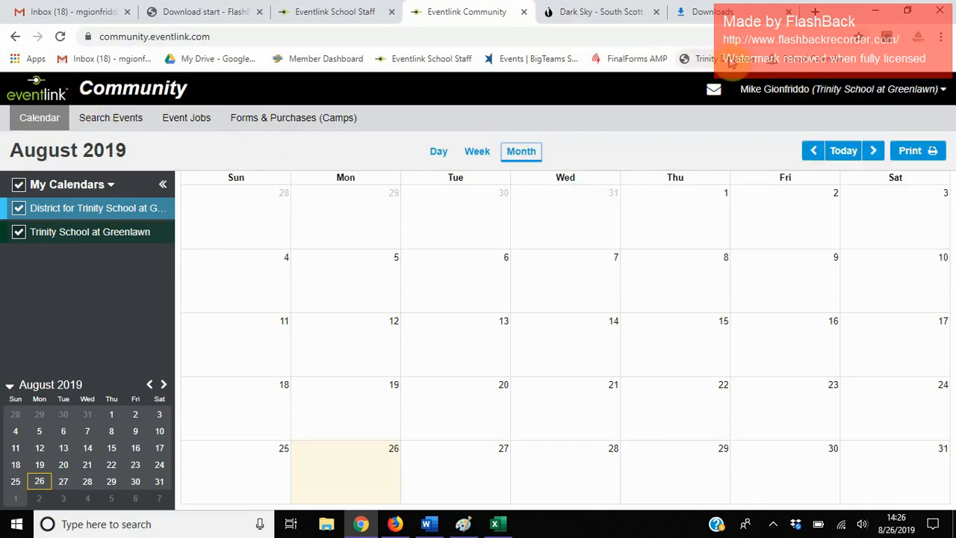
mouse_move(772, 93)
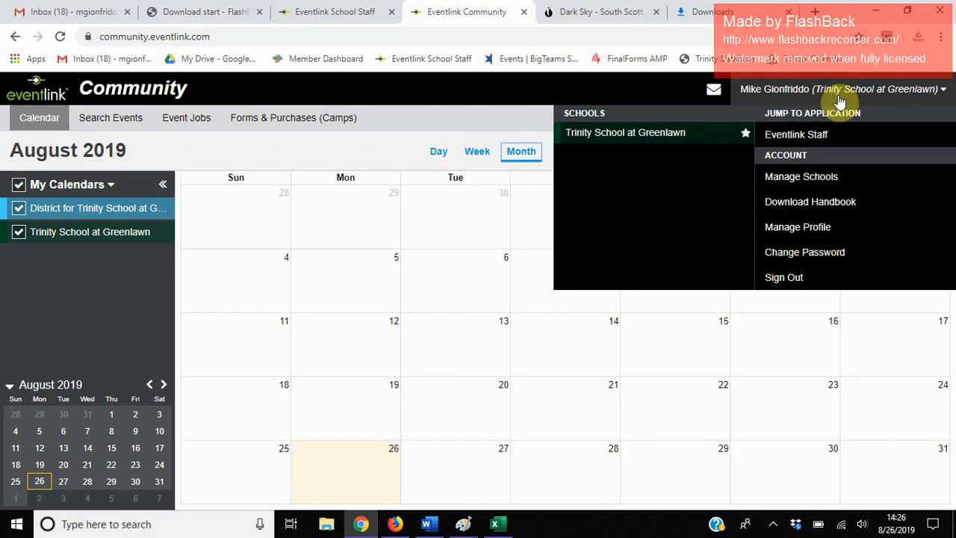
left_click(795, 226)
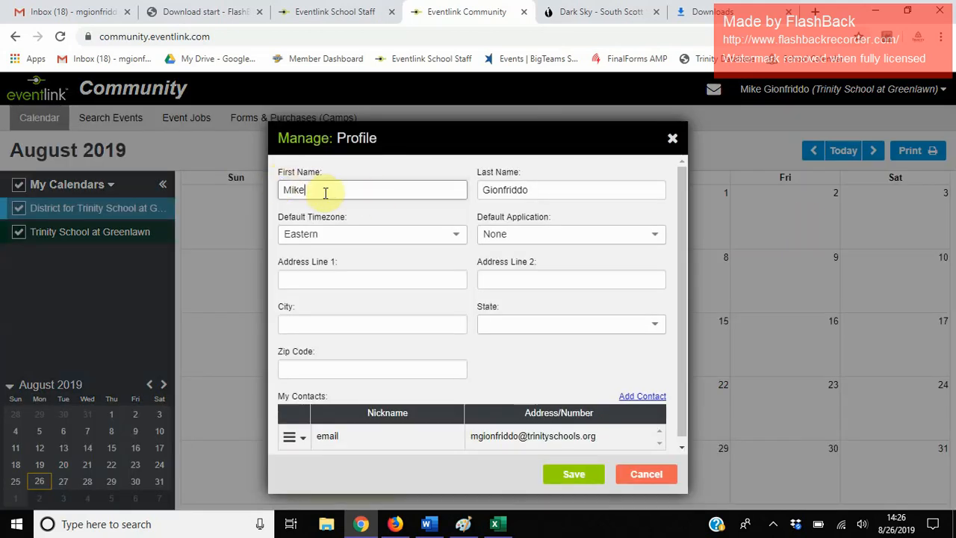
left_click_drag(327, 190, 294, 191)
type("ichael")
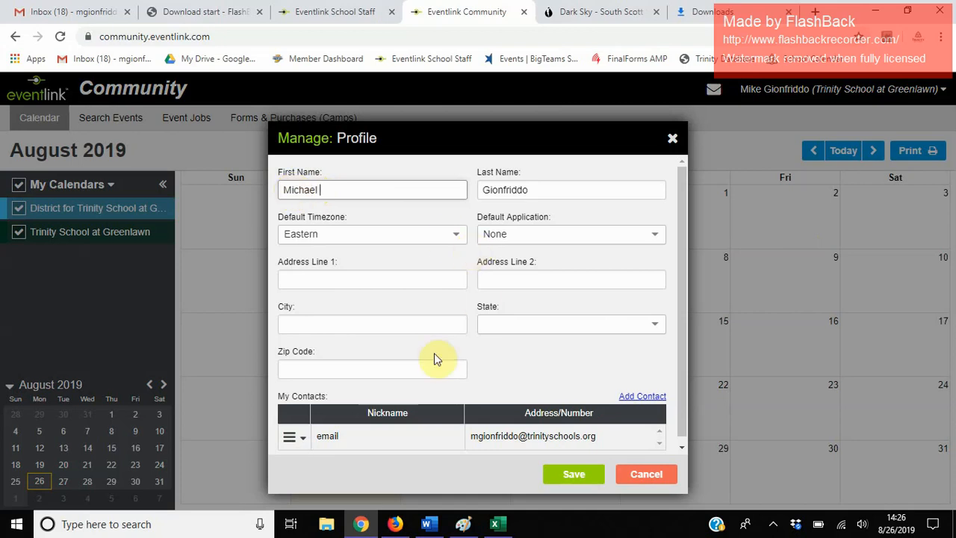
scroll(502, 422, "down", 1)
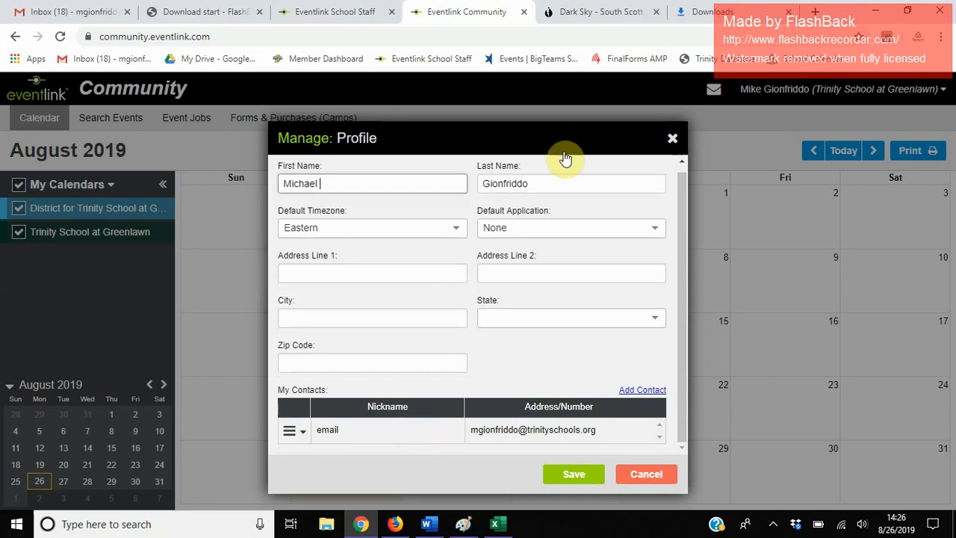
Add a contact of type Phone to the profile, nicknamed "cell", with the contact's phone number, and save it
left_click(647, 390)
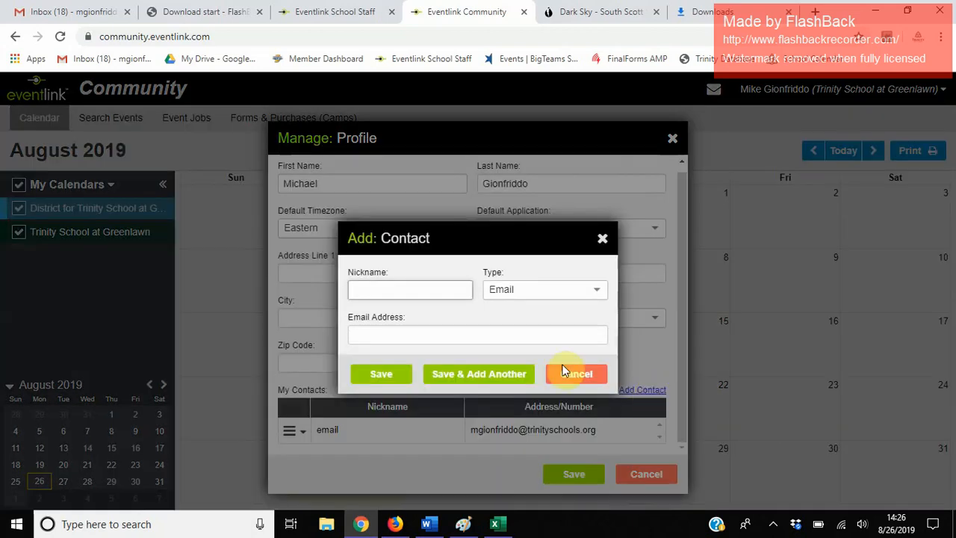
type("cell")
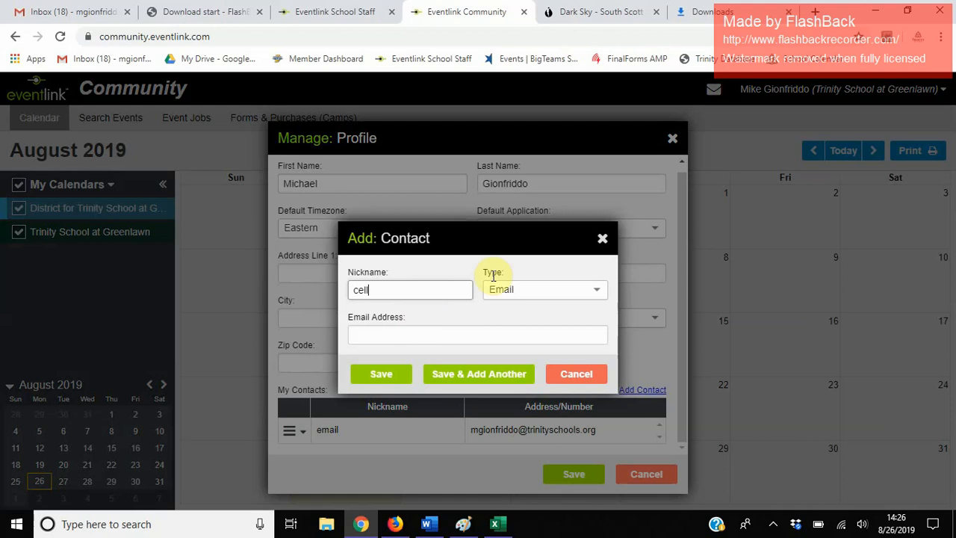
left_click(518, 288)
left_click(523, 328)
left_click(516, 333)
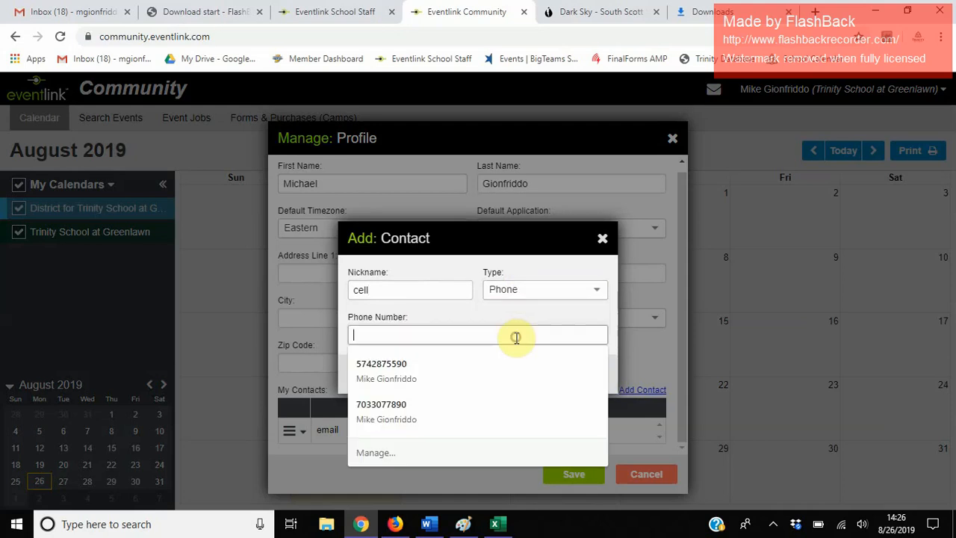
type("70355567")
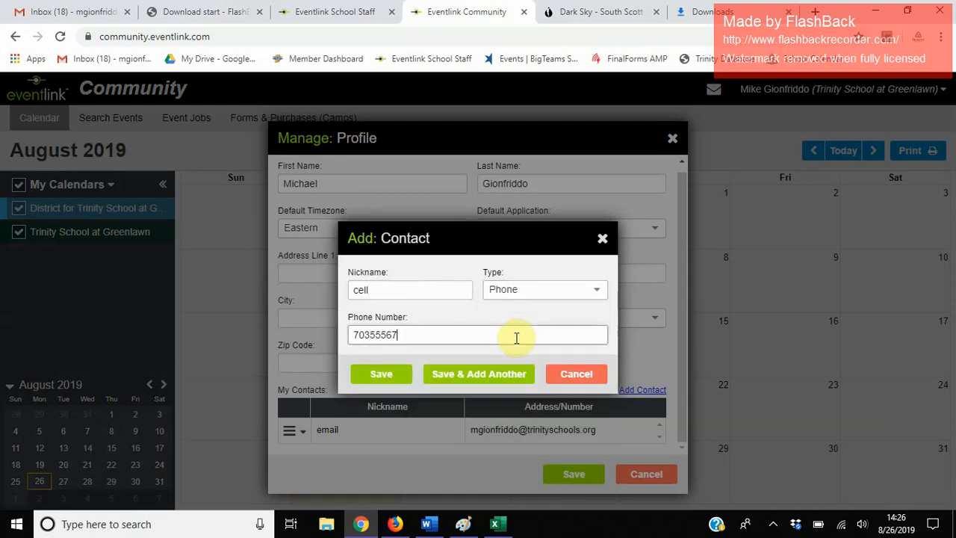
type("22")
left_click(399, 374)
scroll(493, 446, "down", 1)
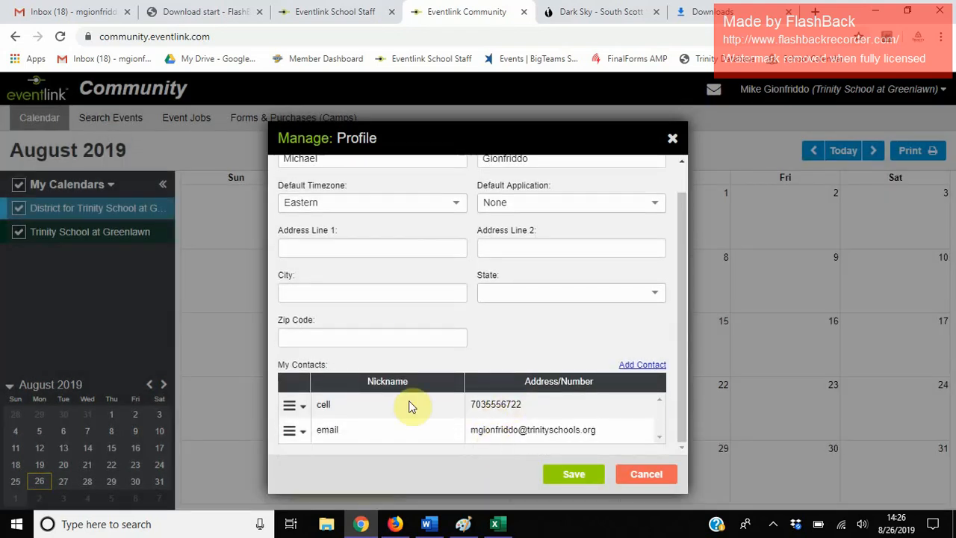
Open the "cell" contact for editing and close it without making changes
left_click(297, 406)
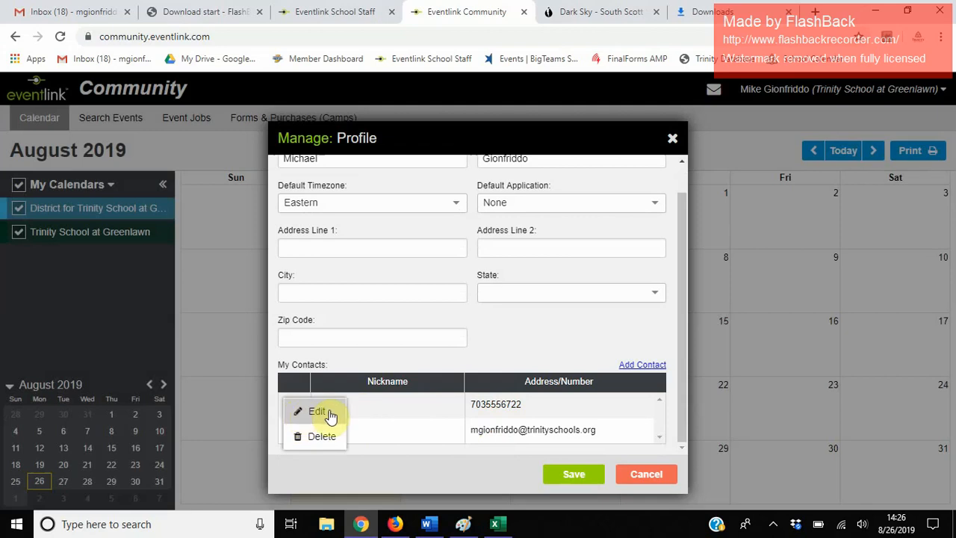
left_click(330, 415)
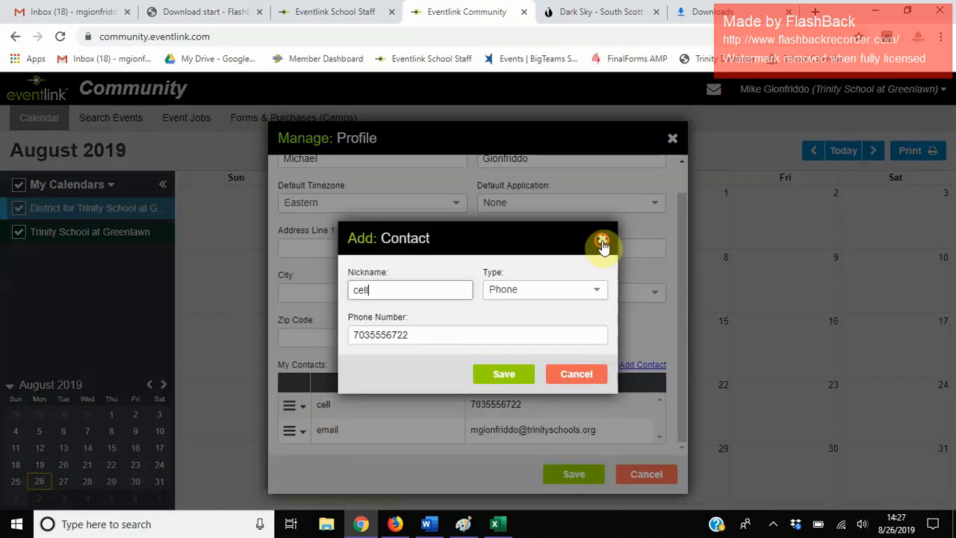
left_click(601, 242)
Delete the "cell" contact and close the profile settings without saving
left_click(291, 405)
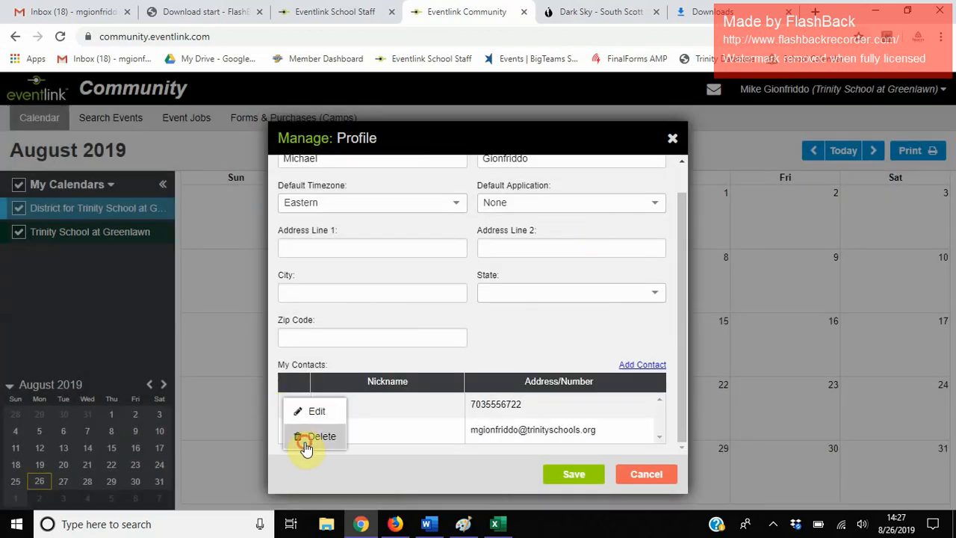
left_click(306, 439)
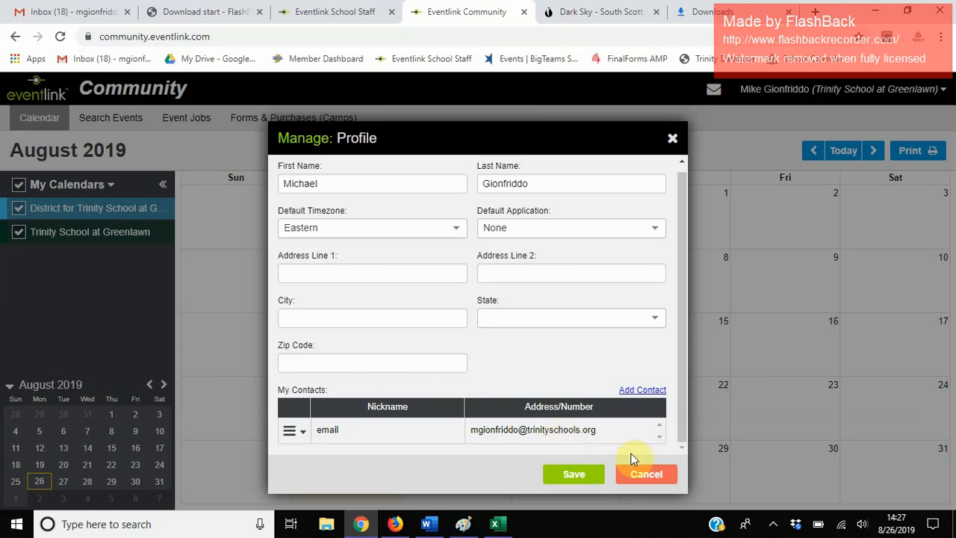
left_click(636, 476)
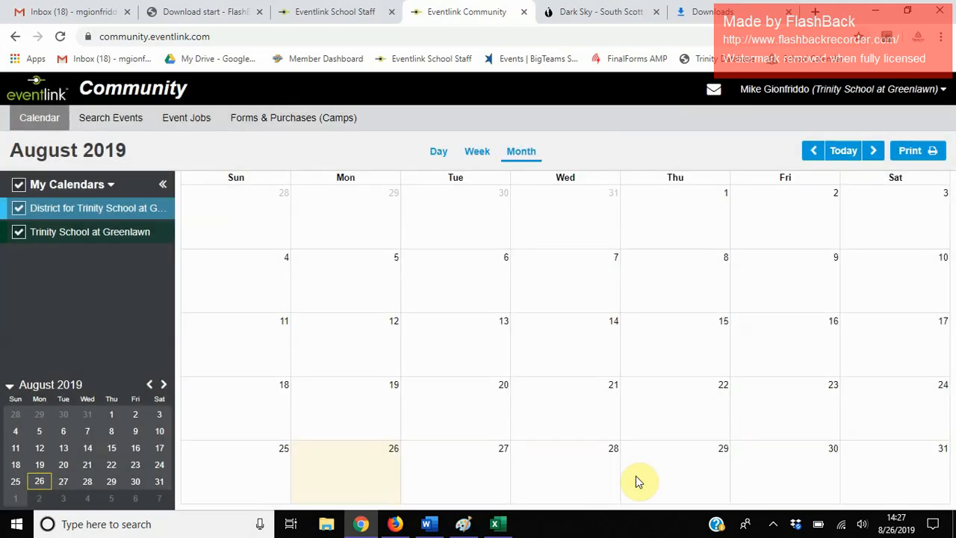
Open the My Students list under Forms & Purchases (Camps)
left_click(297, 120)
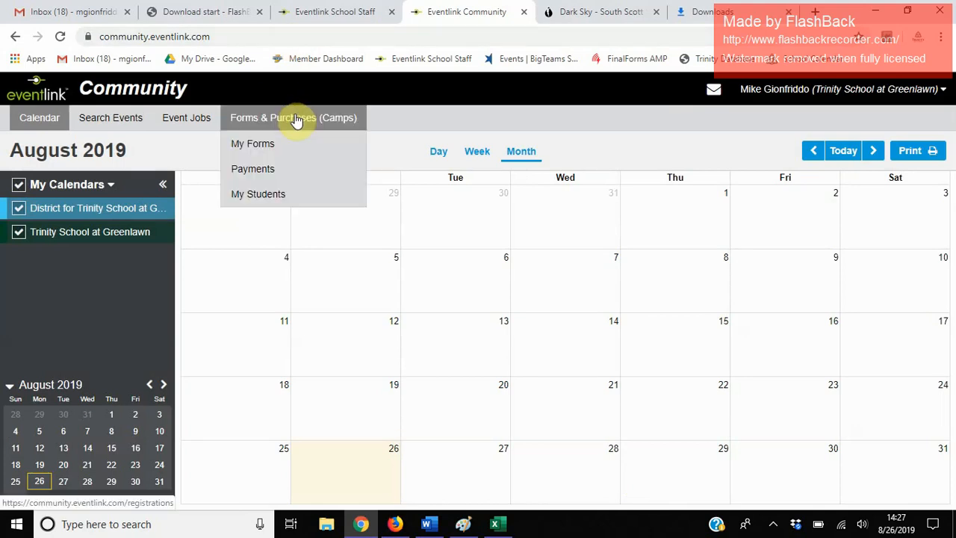
left_click(267, 194)
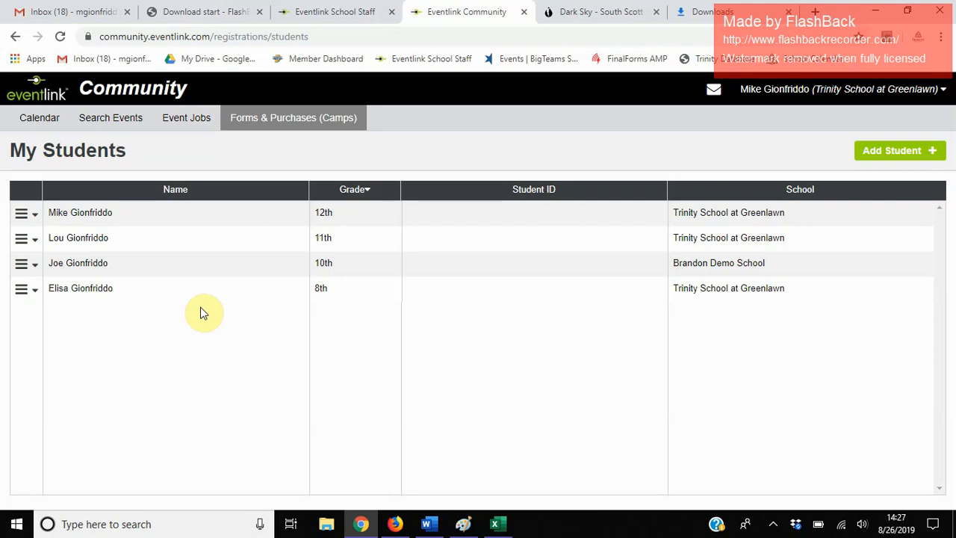
Try adding a student by entering a first and last name and viewing the grade options, and discard the entry without saving
left_click(919, 159)
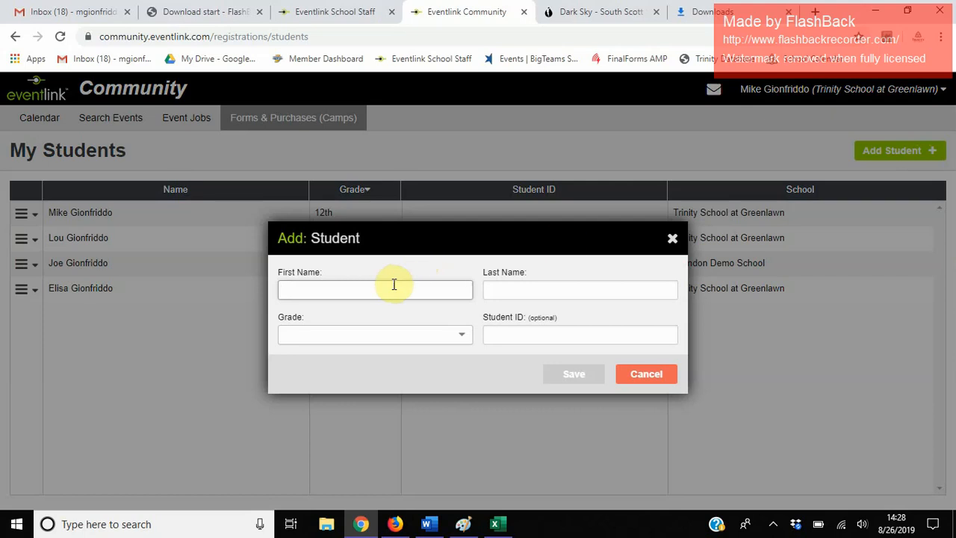
type("John")
key("Tab")
type("S")
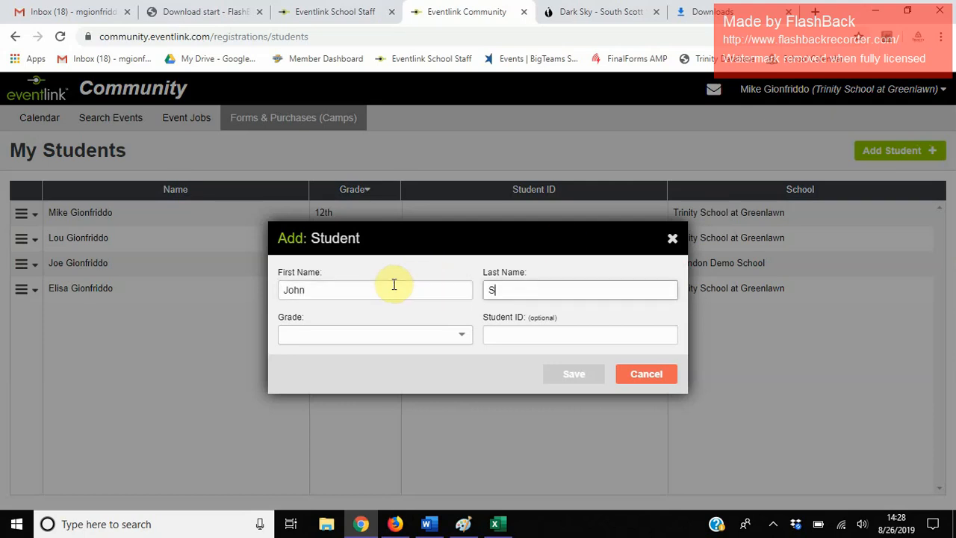
type("mith")
left_click_drag(356, 294, 295, 294)
type("a")
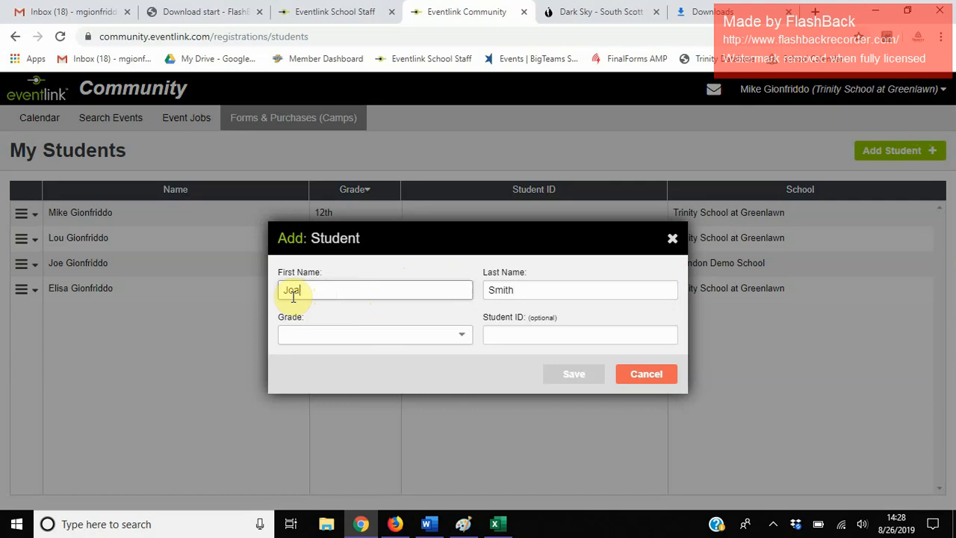
type("n")
left_click(335, 337)
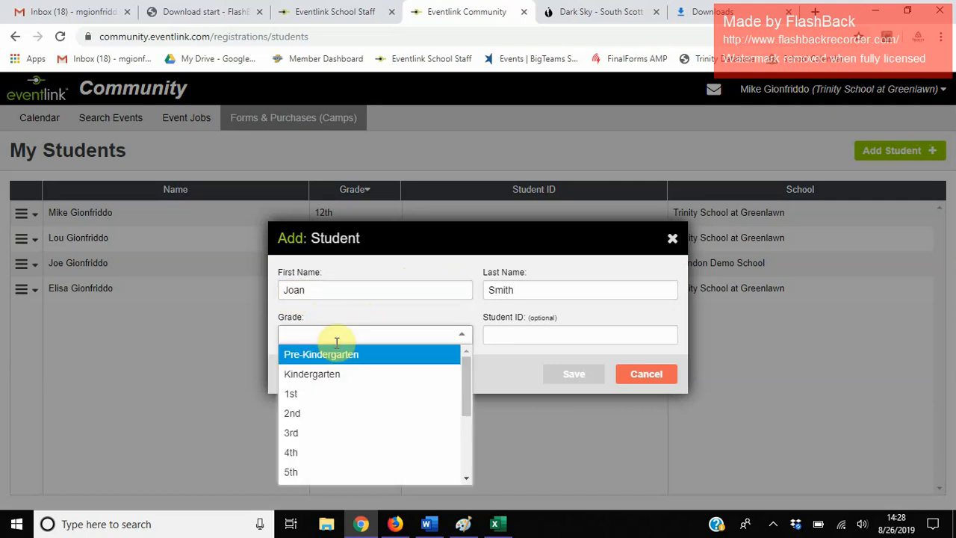
left_click(336, 342)
left_click(656, 382)
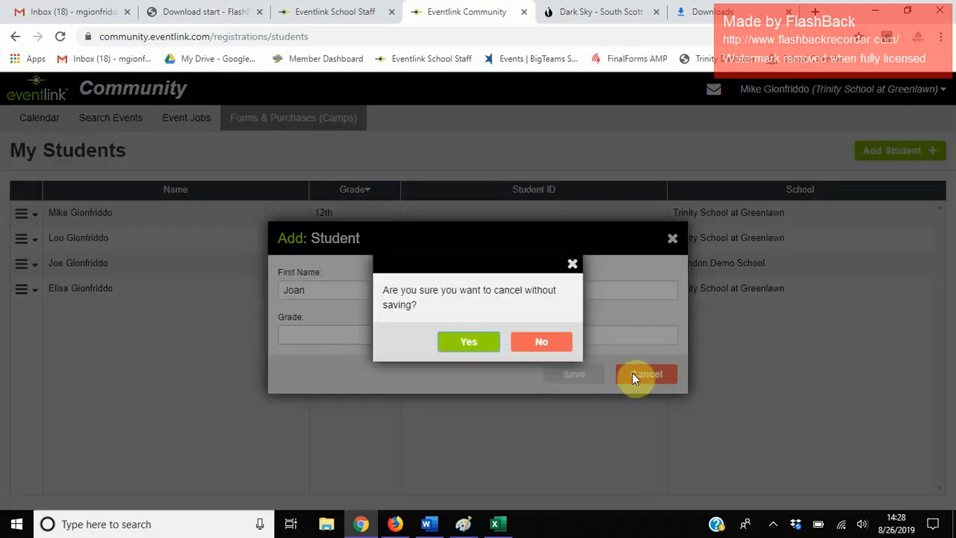
left_click(489, 342)
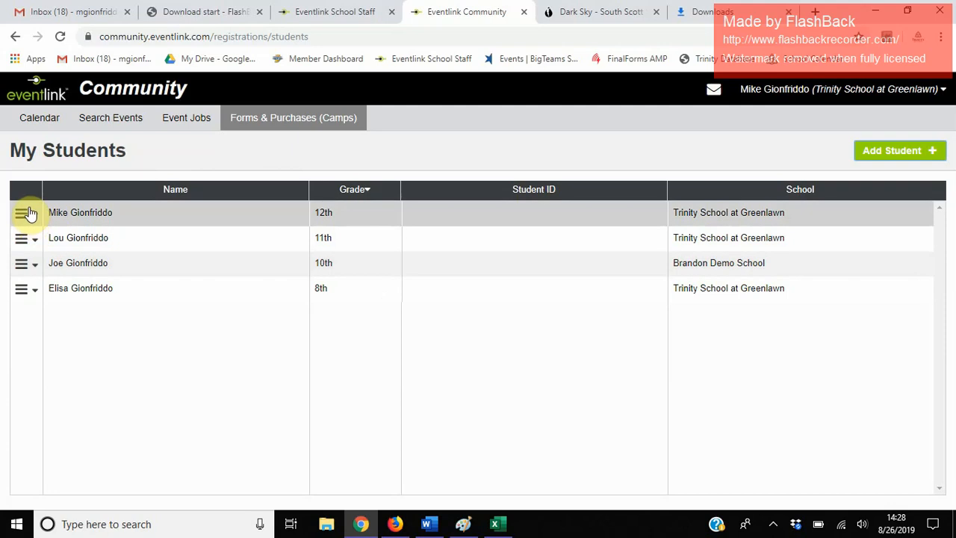
Change the grade of the 12th-grade student to 10th and save the student record
left_click(30, 215)
left_click(47, 217)
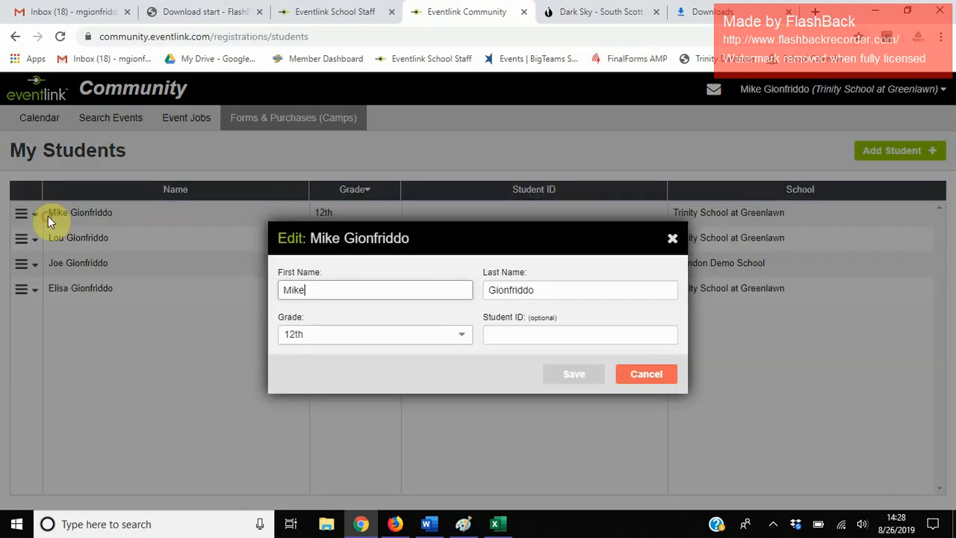
left_click(367, 335)
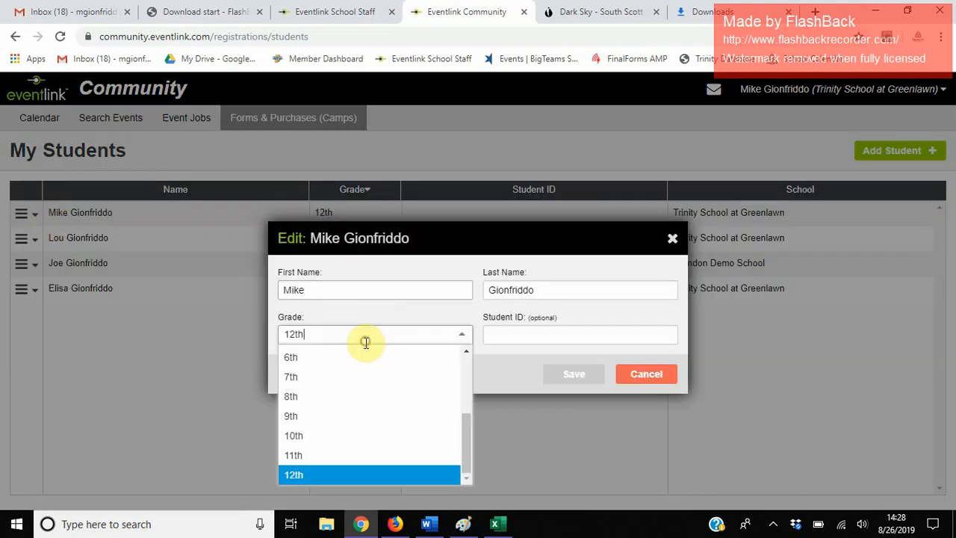
left_click(331, 433)
left_click(591, 374)
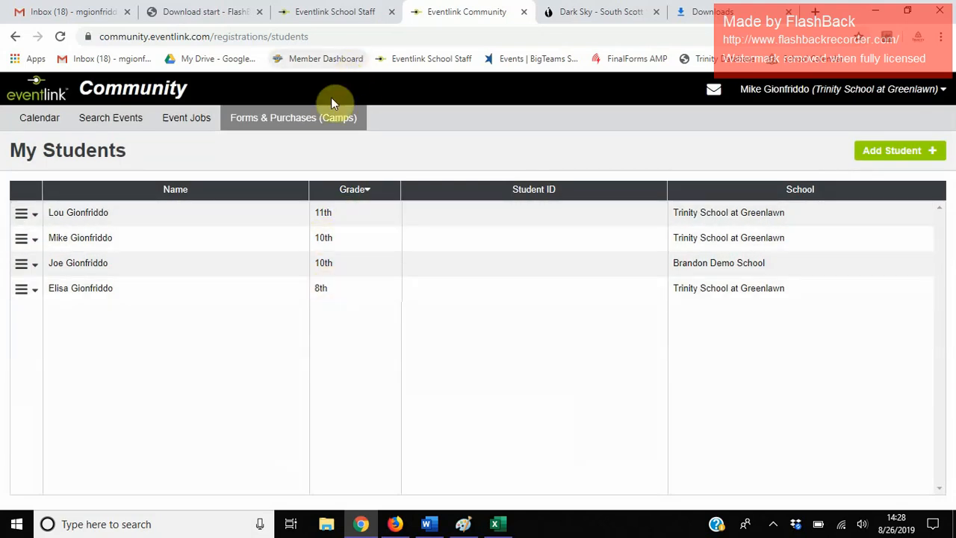
Open the All Grade Soccer Registration form in the Athletic Teams Registrations group for the 11th-grade student
left_click(325, 124)
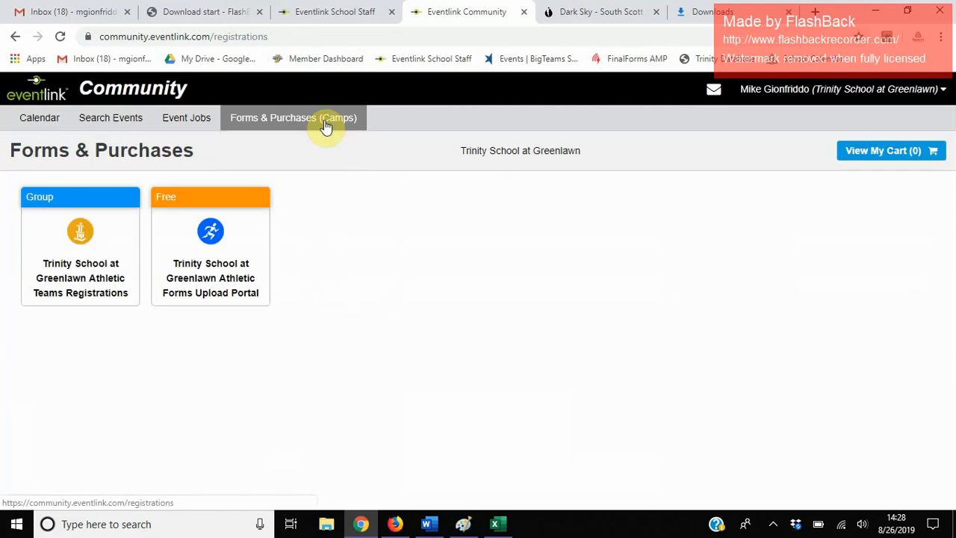
left_click(76, 296)
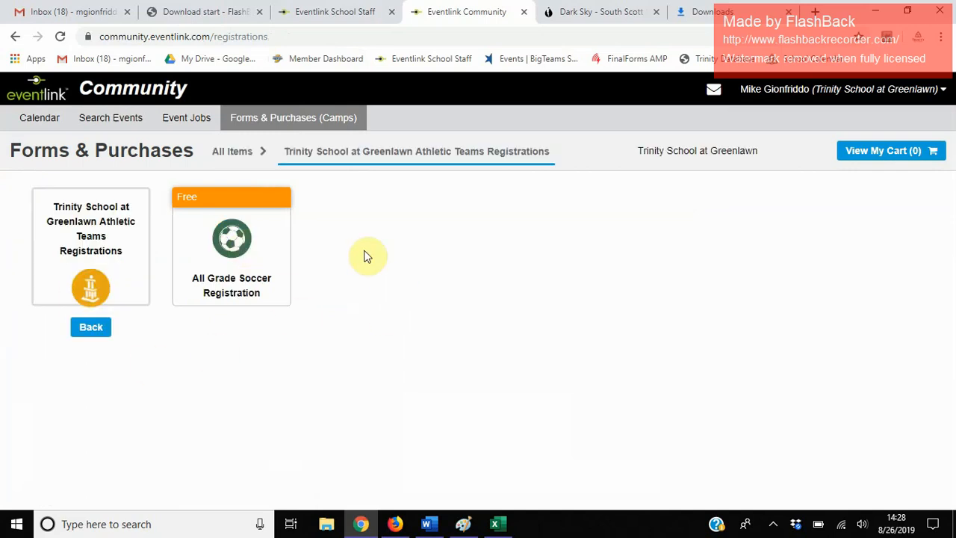
left_click(232, 291)
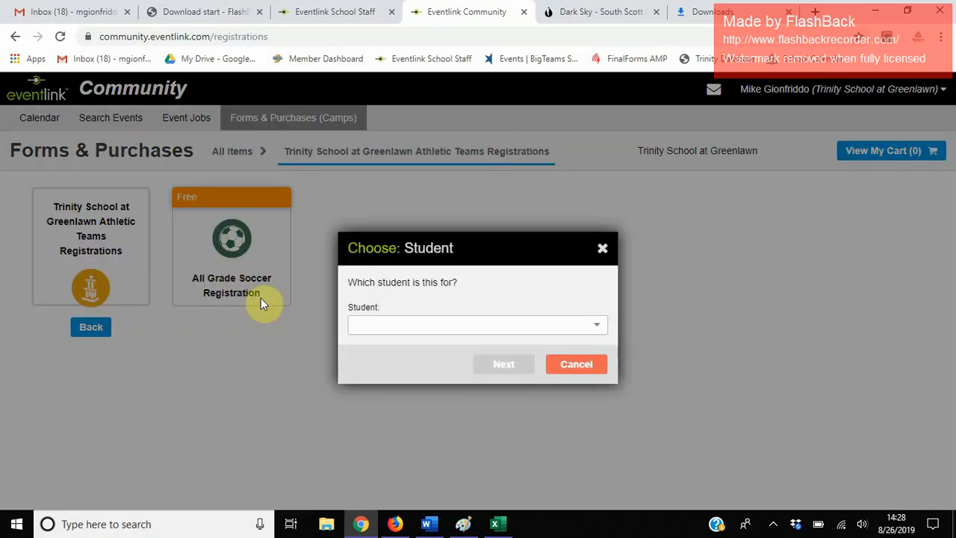
left_click(376, 323)
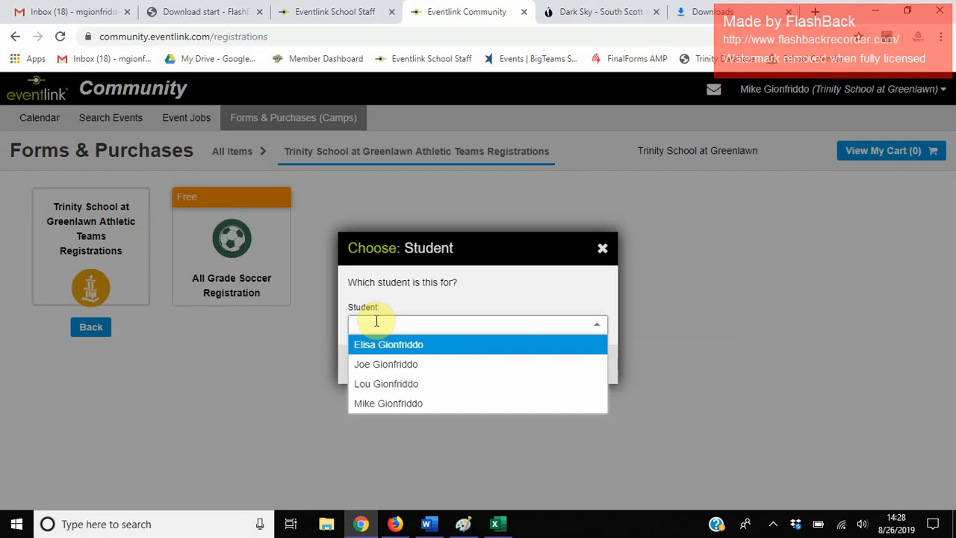
left_click(395, 383)
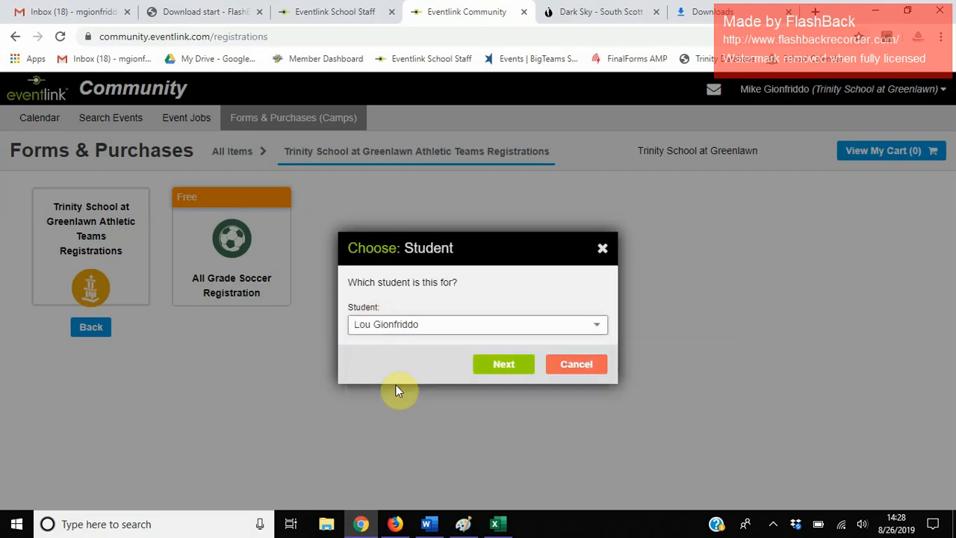
left_click(504, 365)
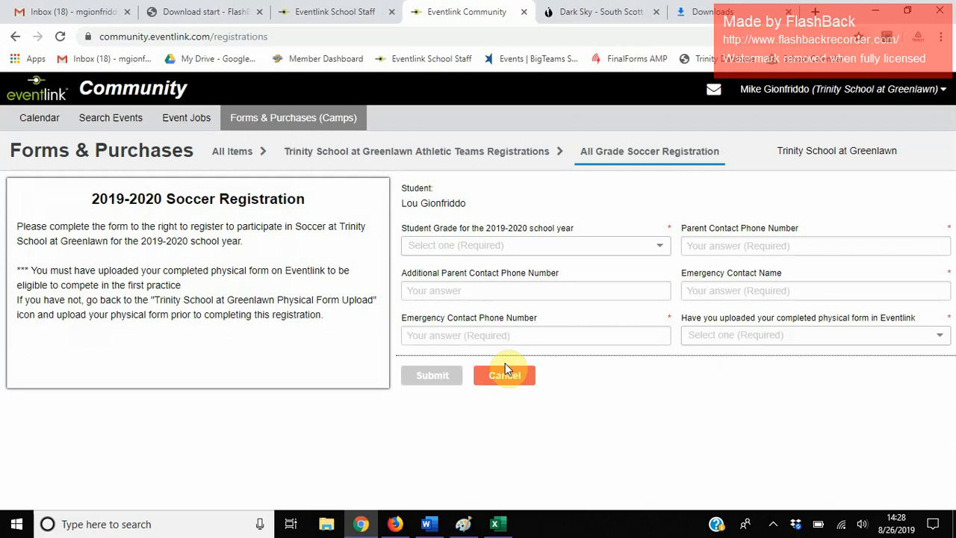
Set the grade to 10th, autofill the parent and emergency contact details, answer Yes for the uploaded physical form, and submit the registration
left_click(568, 242)
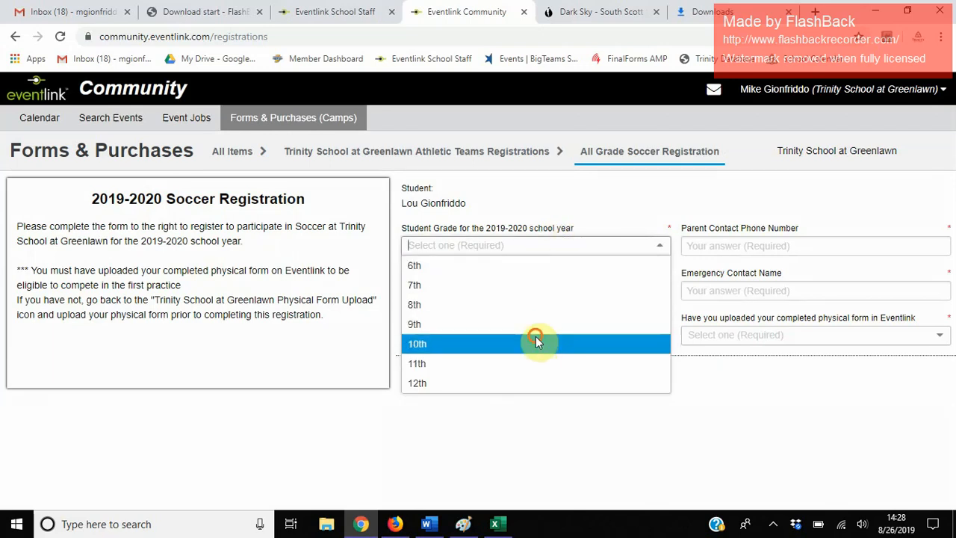
left_click(538, 342)
left_click(543, 332)
left_click(515, 367)
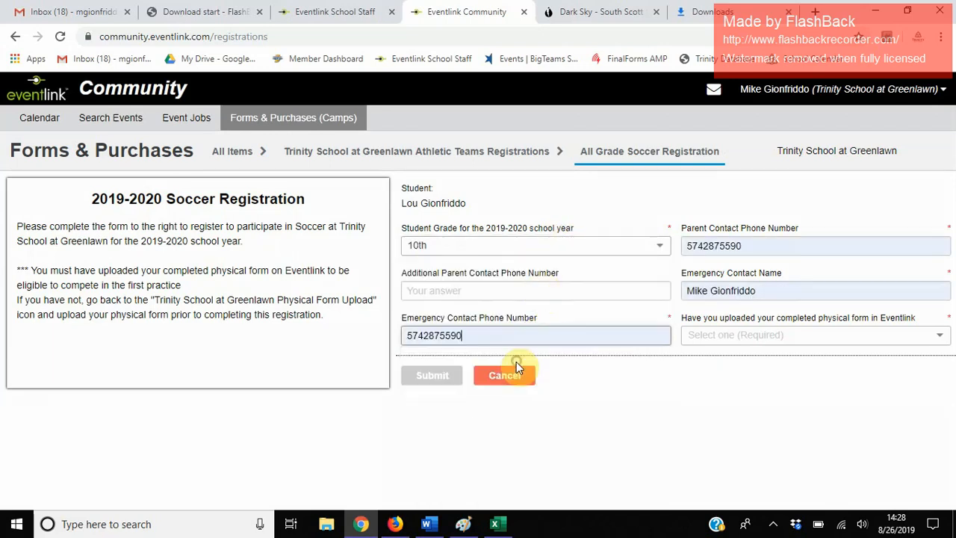
left_click(704, 337)
left_click(702, 354)
left_click(433, 377)
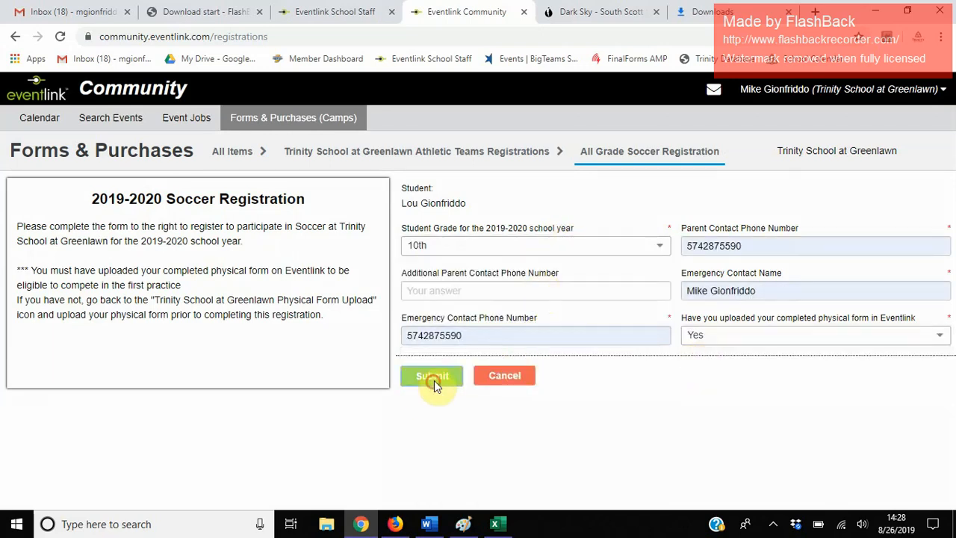
Close the registration confirmation, open the cart, and remove the All Grade Soccer Registration item
left_click(519, 347)
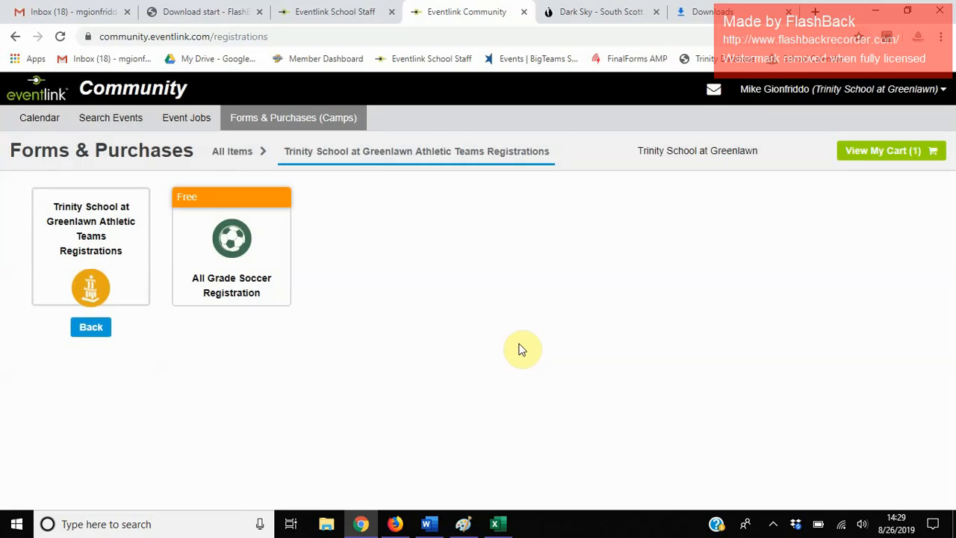
left_click(900, 151)
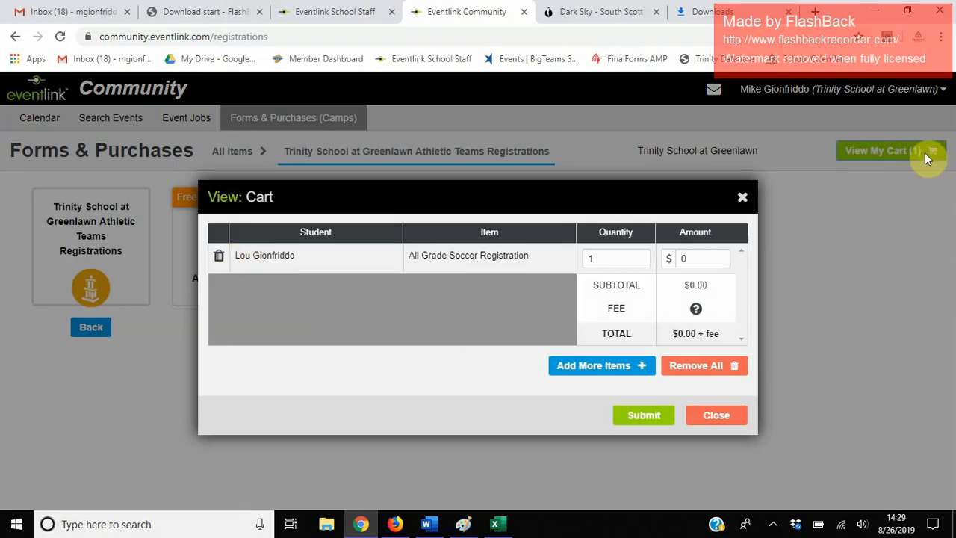
left_click(220, 257)
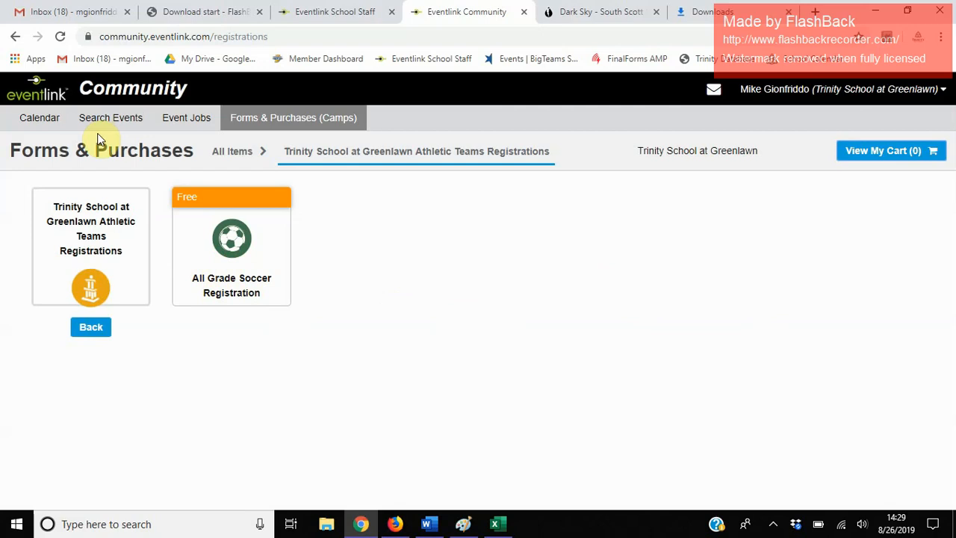
Open the calendar management dialog and add Soccer (Boys Varsity) and Soccer (Boys Varsity) Practice to My Calendars
left_click(37, 126)
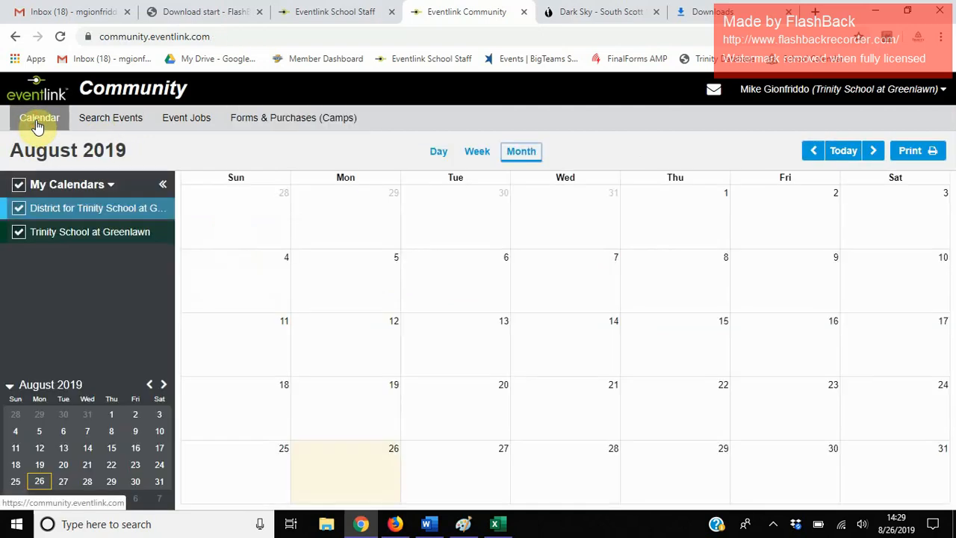
left_click(70, 188)
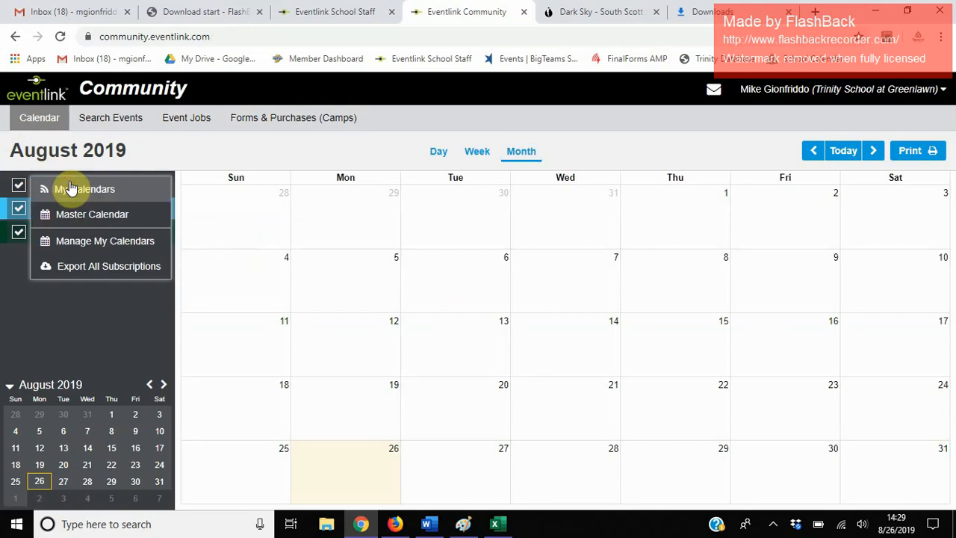
left_click(91, 241)
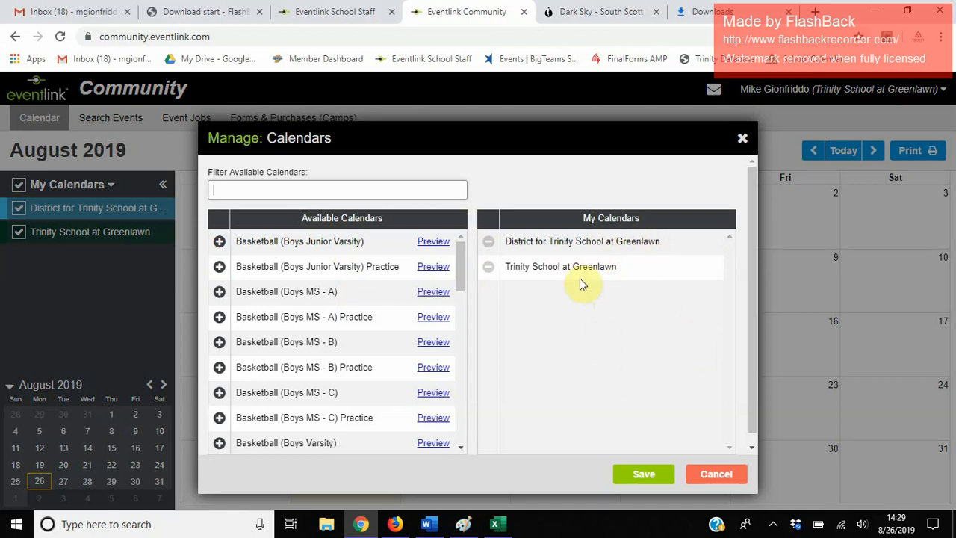
scroll(233, 315, "down", 1)
scroll(233, 315, "down", 5)
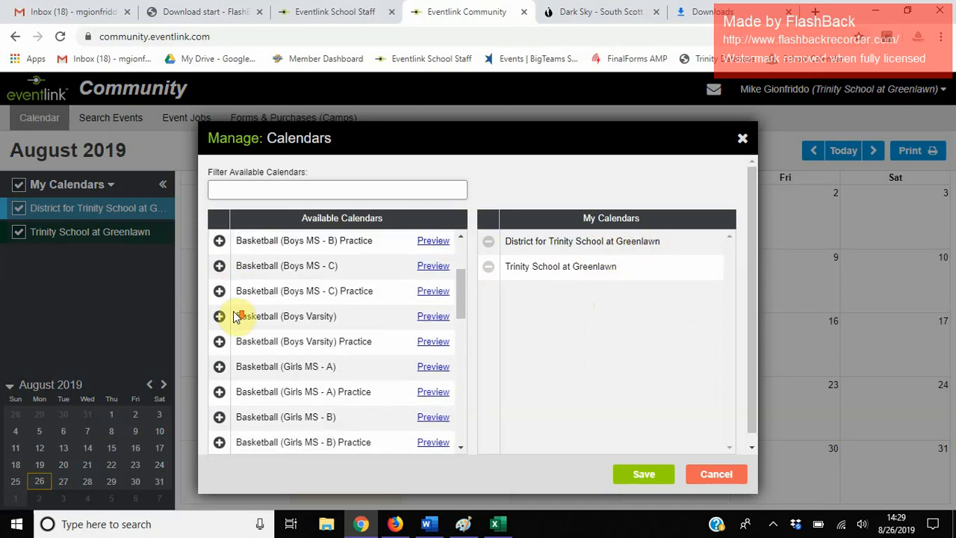
scroll(236, 314, "down", 3)
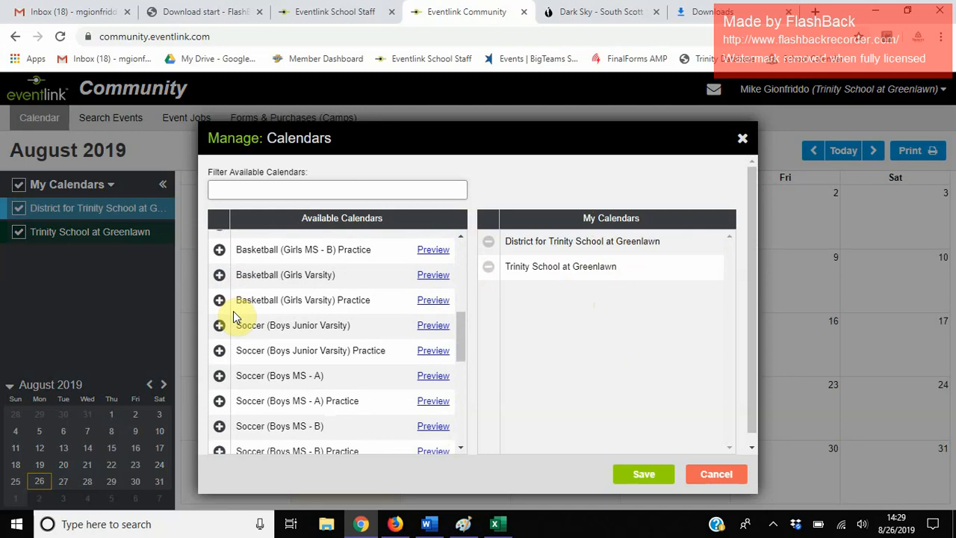
scroll(312, 362, "down", 3)
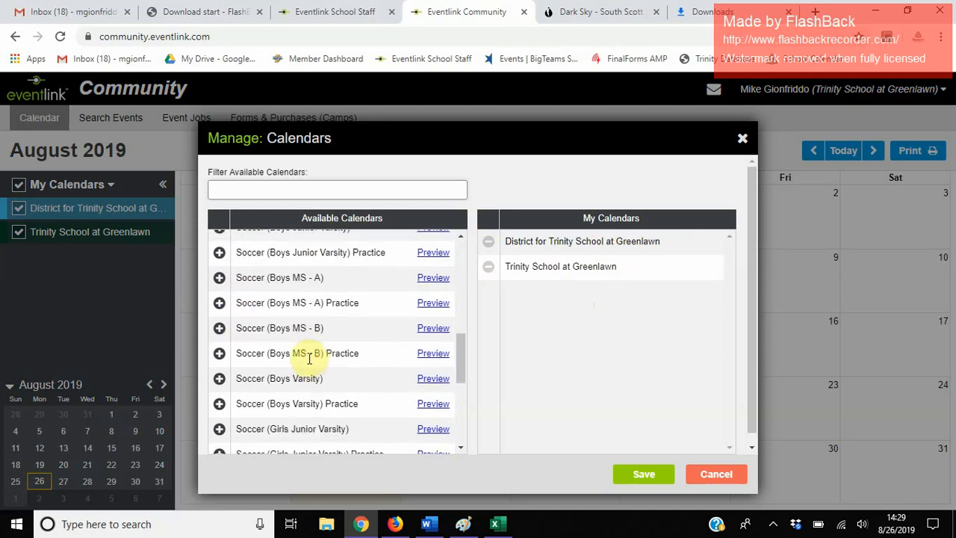
left_click(220, 379)
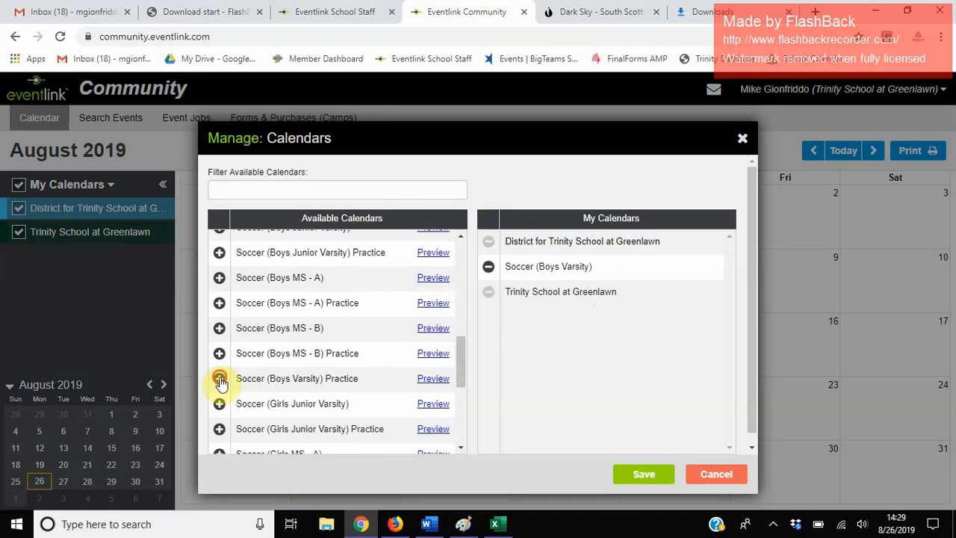
left_click(219, 379)
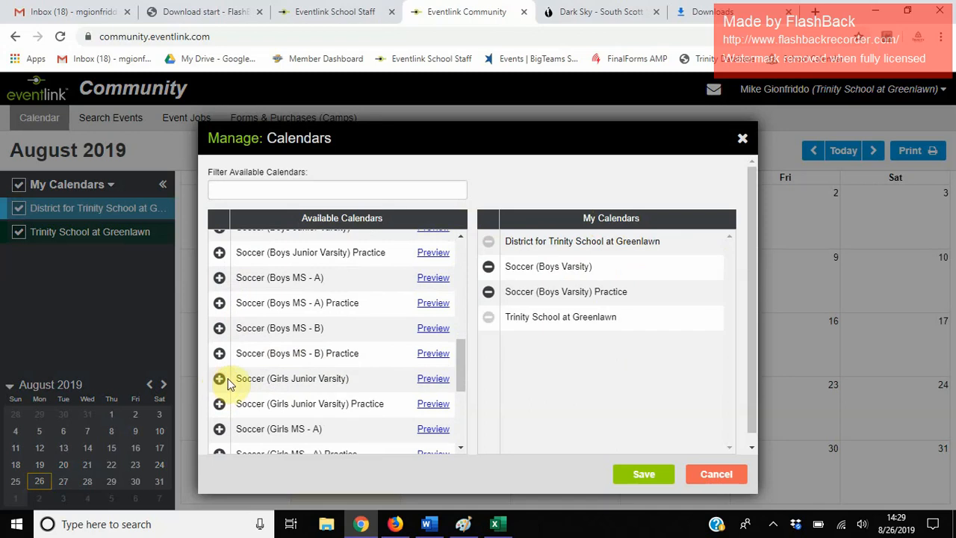
Add Soccer (Girls MS - A), Soccer (Girls Varsity) and Soccer (Girls Varsity) Practice to My Calendars and save the selection
scroll(338, 348, "up", 2)
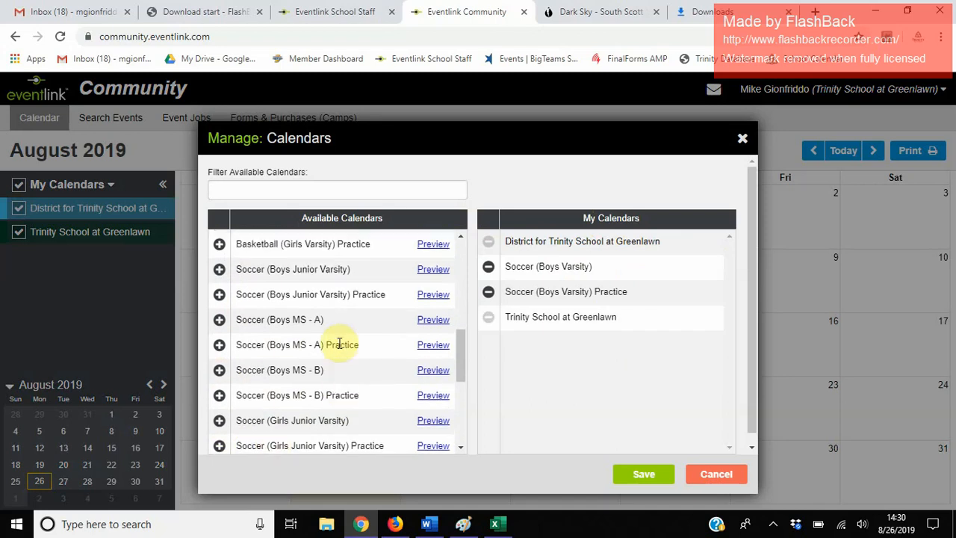
scroll(312, 376, "up", 2)
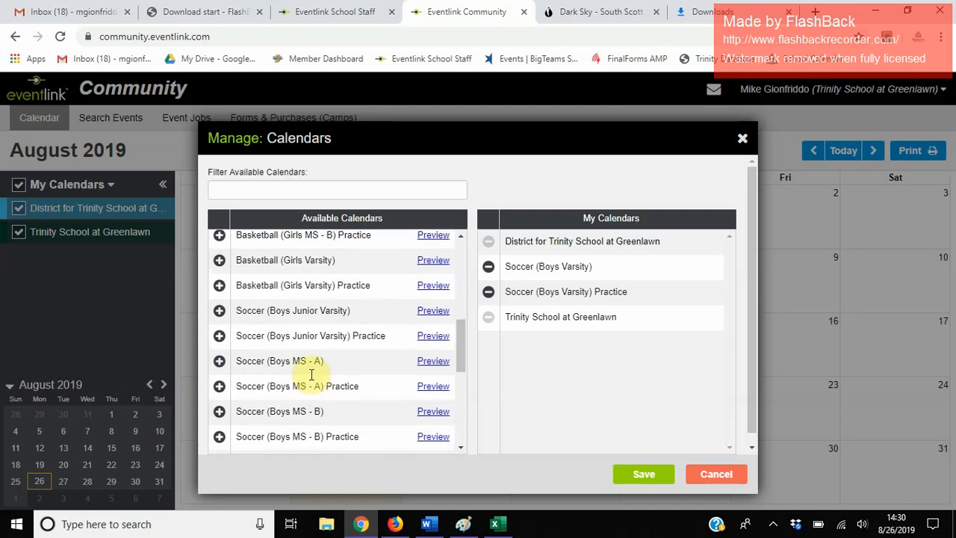
scroll(312, 377, "down", 4)
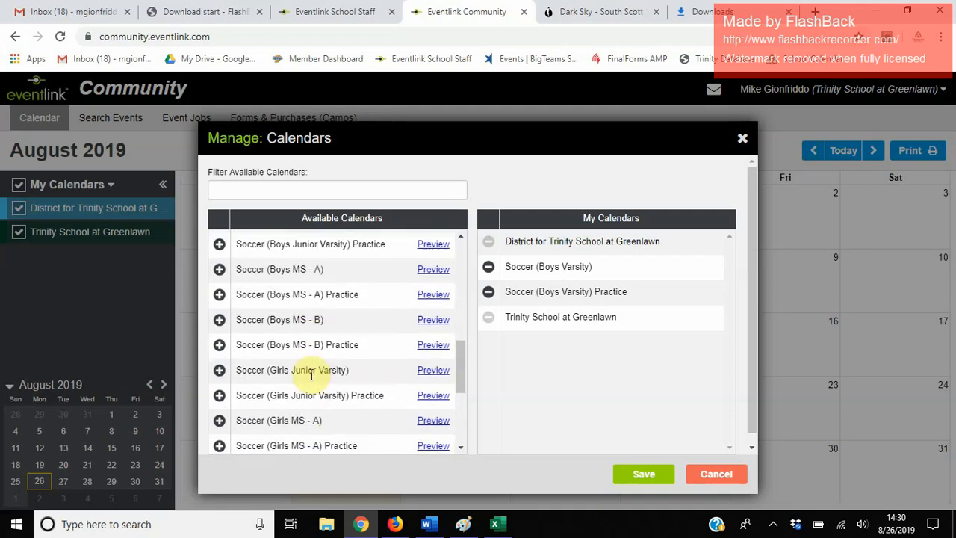
left_click(219, 422)
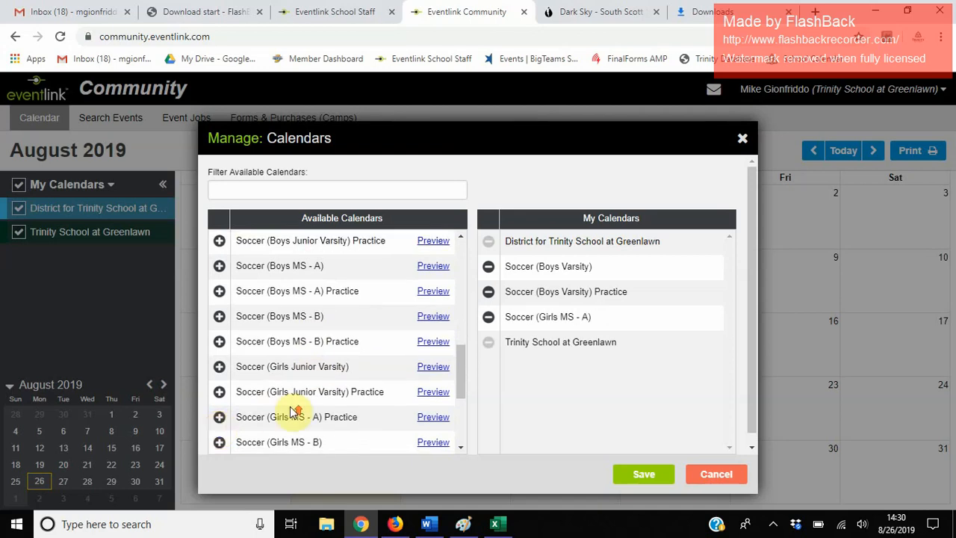
scroll(291, 412, "up", 1)
scroll(240, 410, "down", 3)
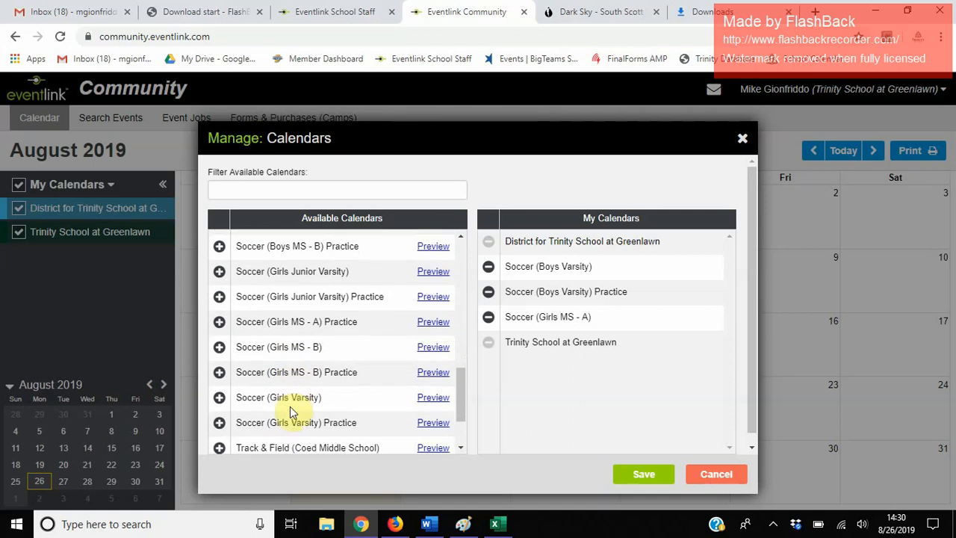
left_click(218, 392)
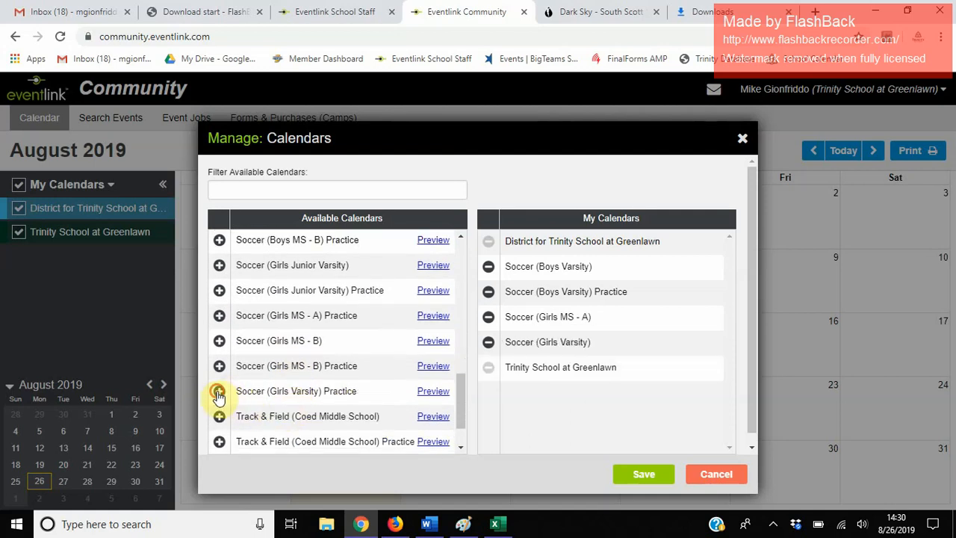
left_click(219, 392)
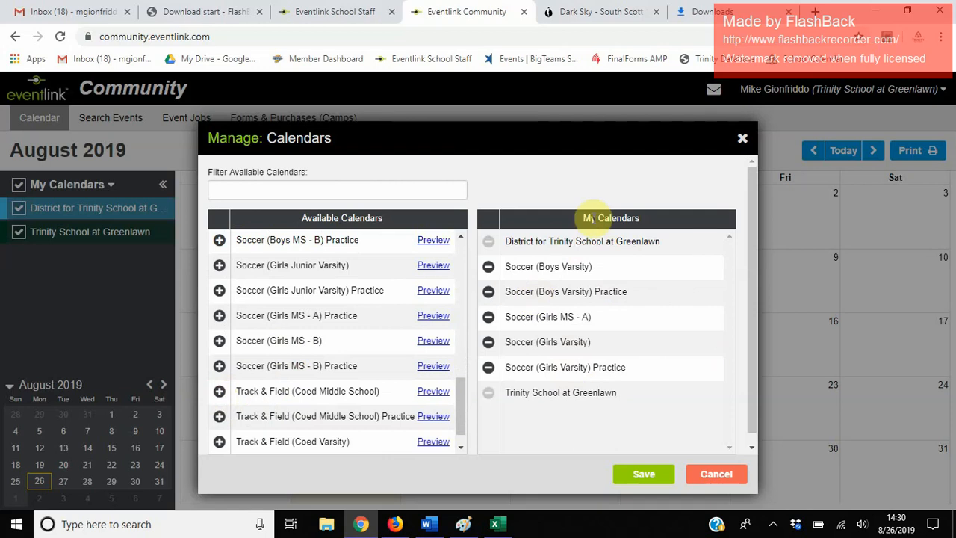
left_click(639, 475)
Browse the monthly calendar events forward to October 2019 and back to July 2019
scroll(794, 367, "down", 2)
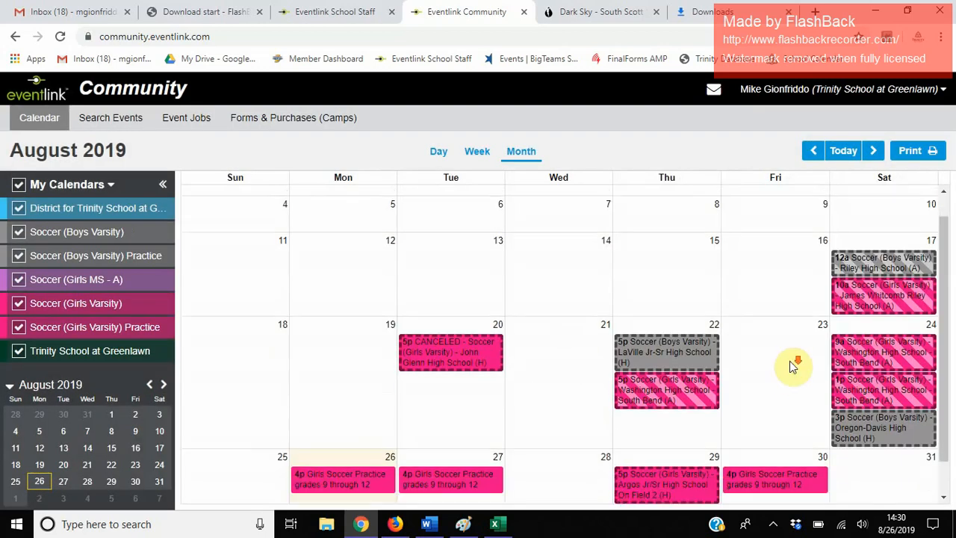
left_click(869, 153)
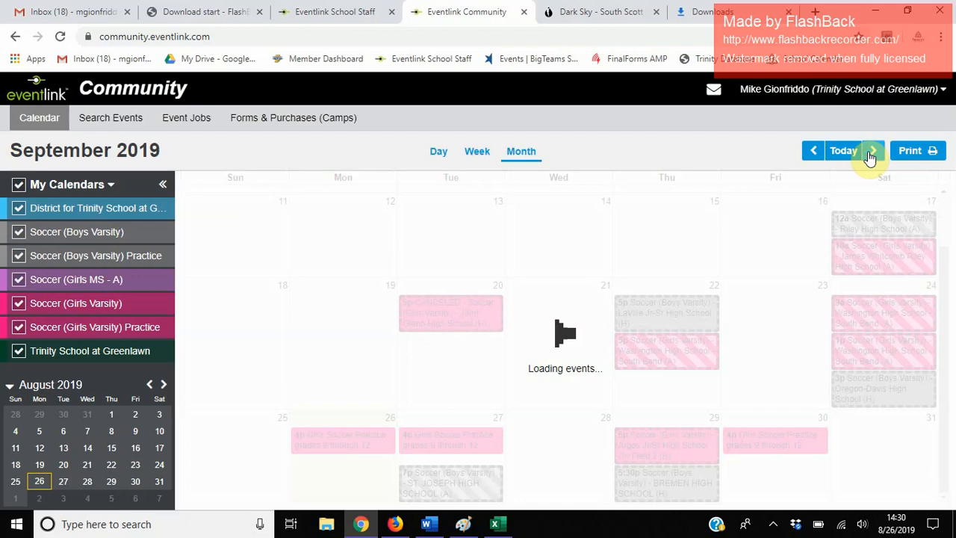
left_click(870, 153)
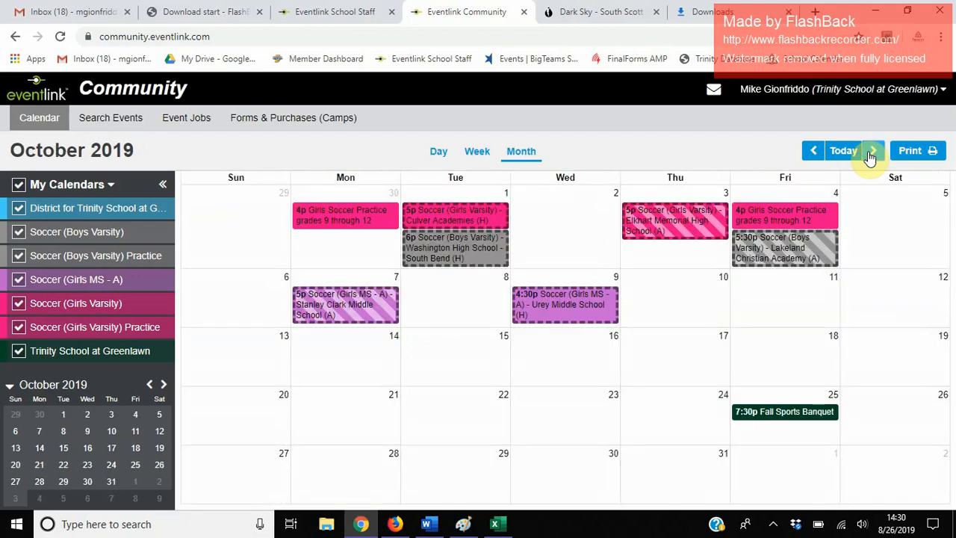
left_click(817, 160)
left_click(819, 162)
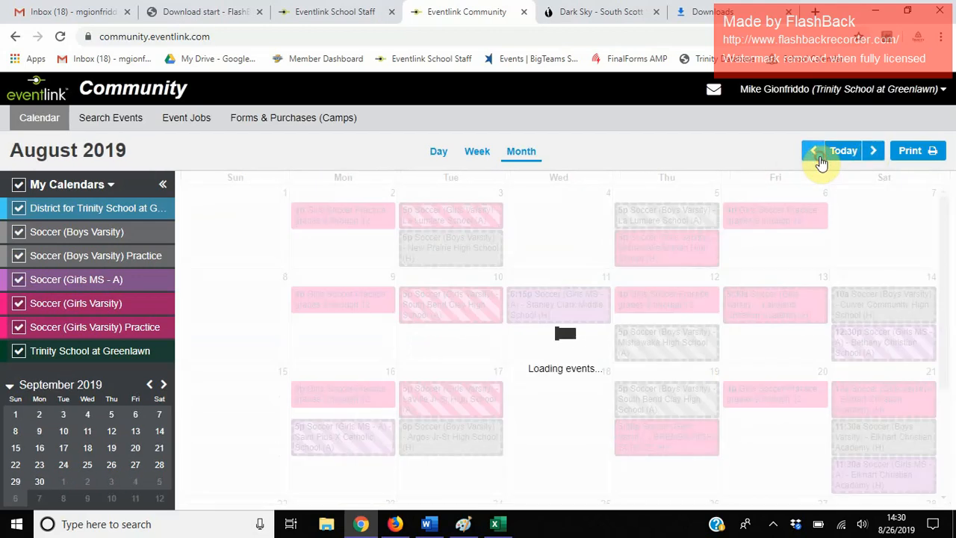
left_click(819, 160)
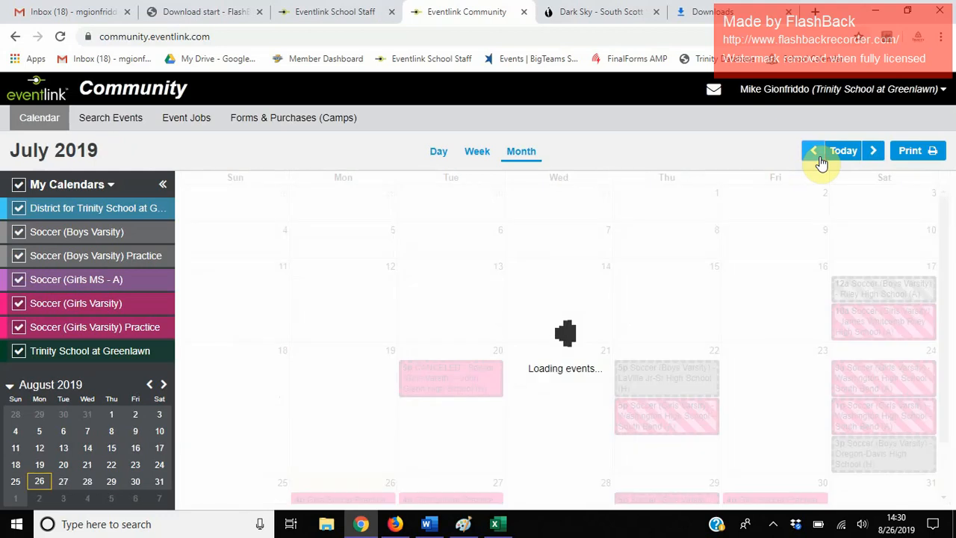
Remove the three girls' soccer calendars and Soccer (Boys Varsity) Practice from My Calendars, save, and show September 2019
left_click(112, 186)
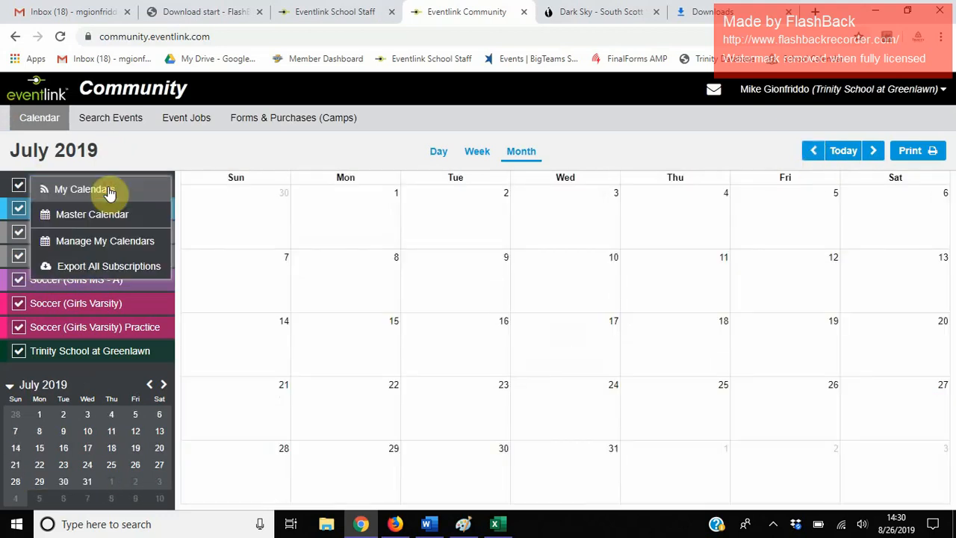
left_click(117, 241)
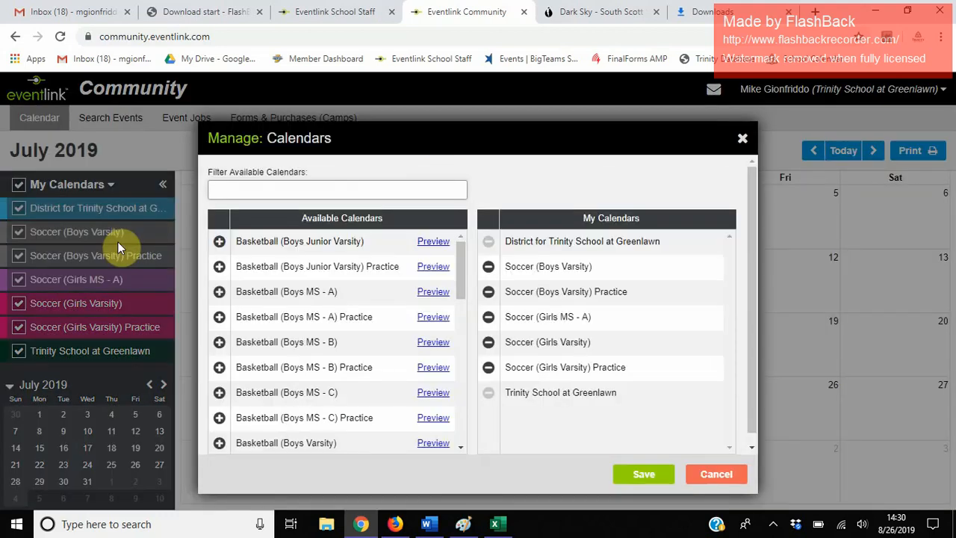
left_click(488, 366)
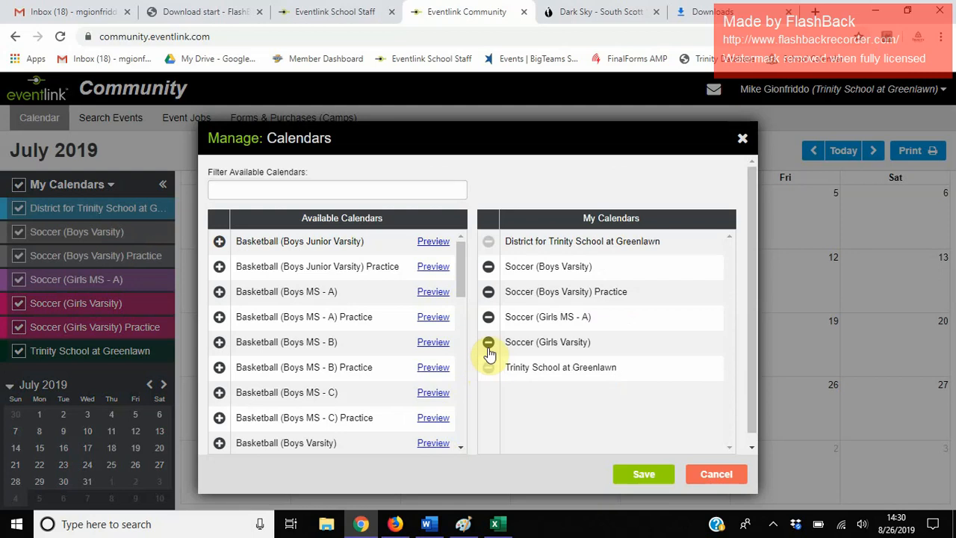
left_click(489, 344)
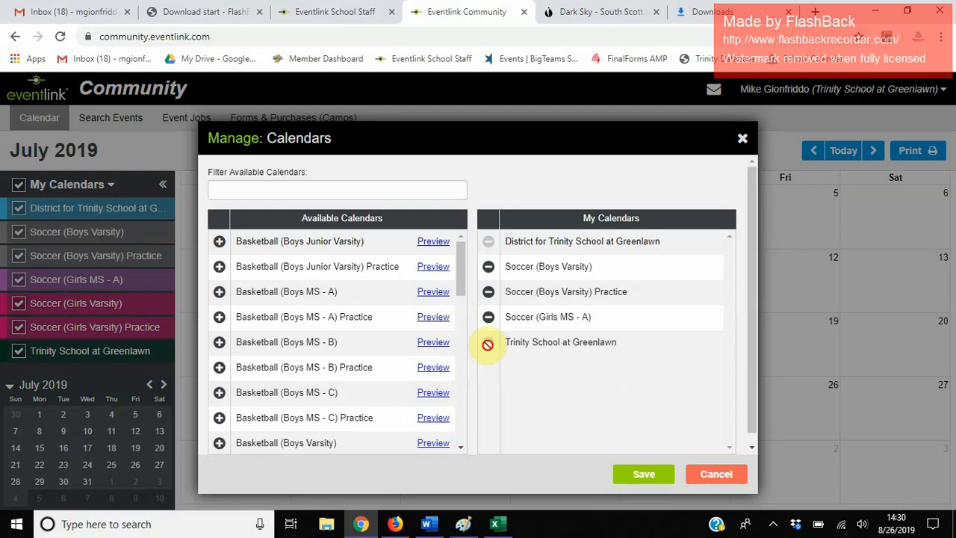
left_click(488, 316)
left_click(489, 291)
left_click(651, 472)
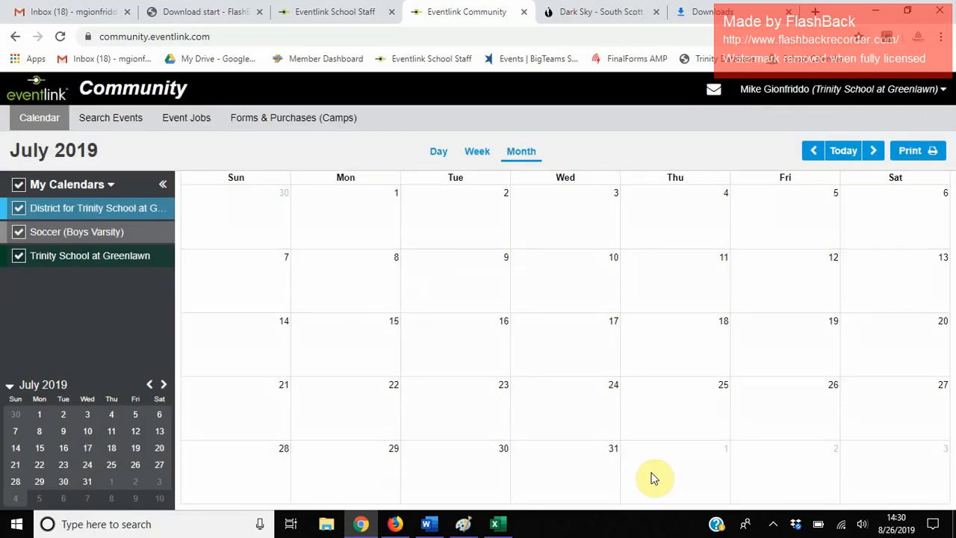
left_click(873, 156)
left_click(873, 157)
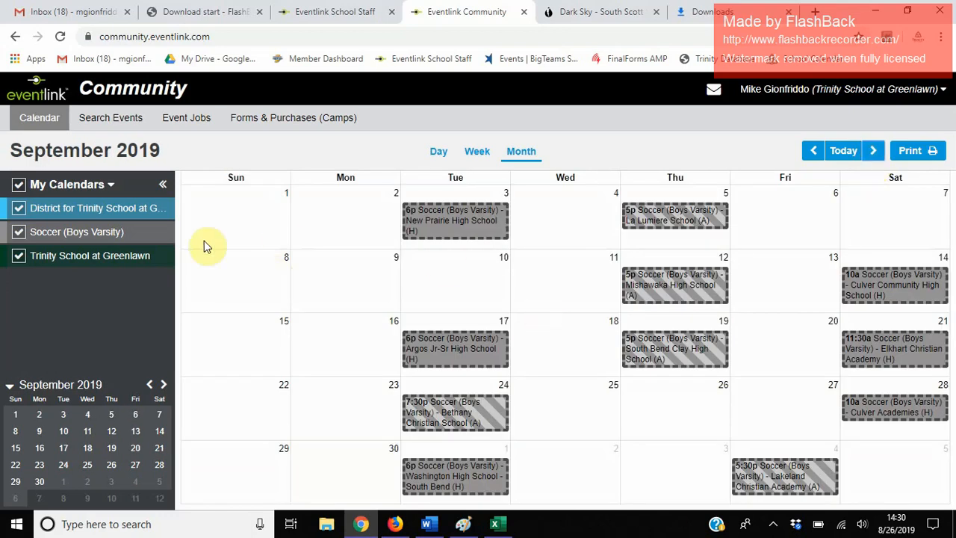
Export all calendar subscriptions, select the feed's web address in the new tab, and close that tab
left_click(104, 190)
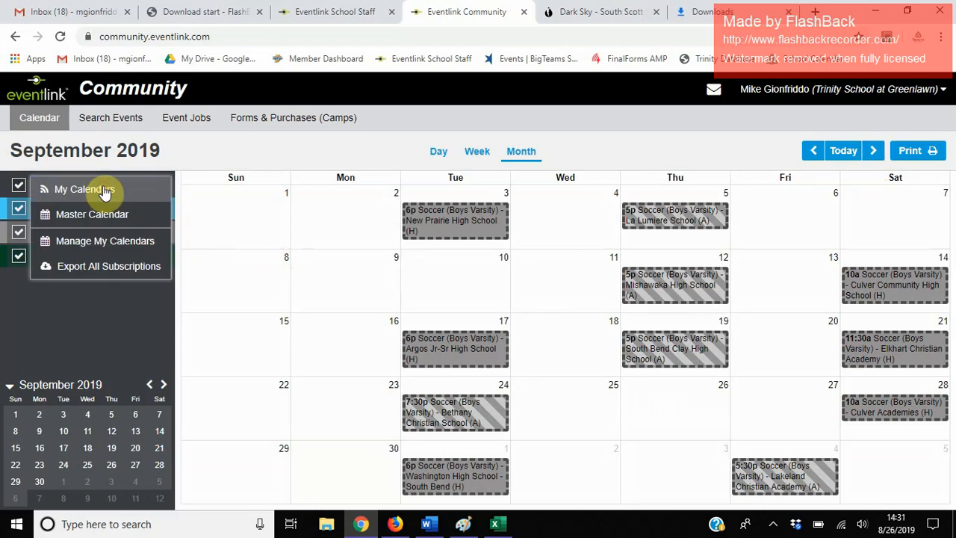
left_click(95, 271)
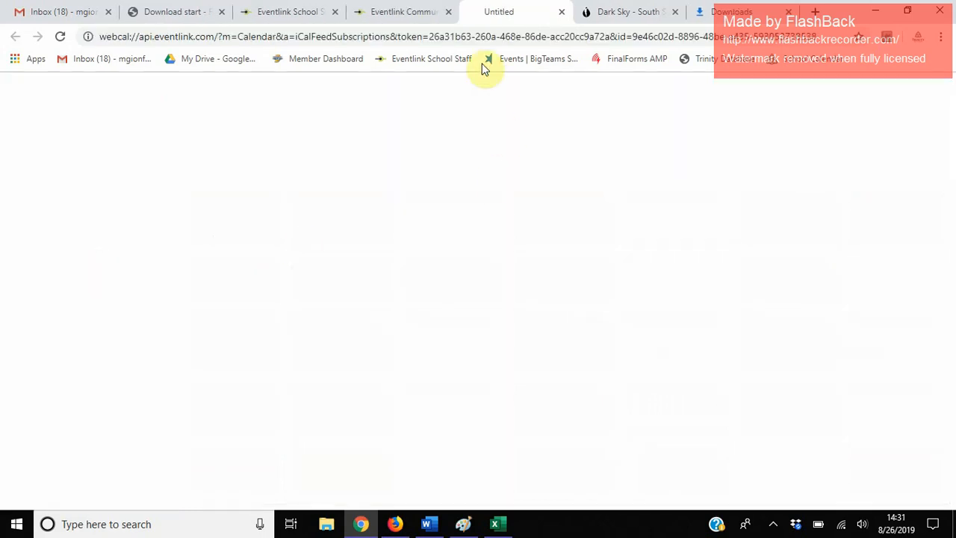
left_click(491, 37)
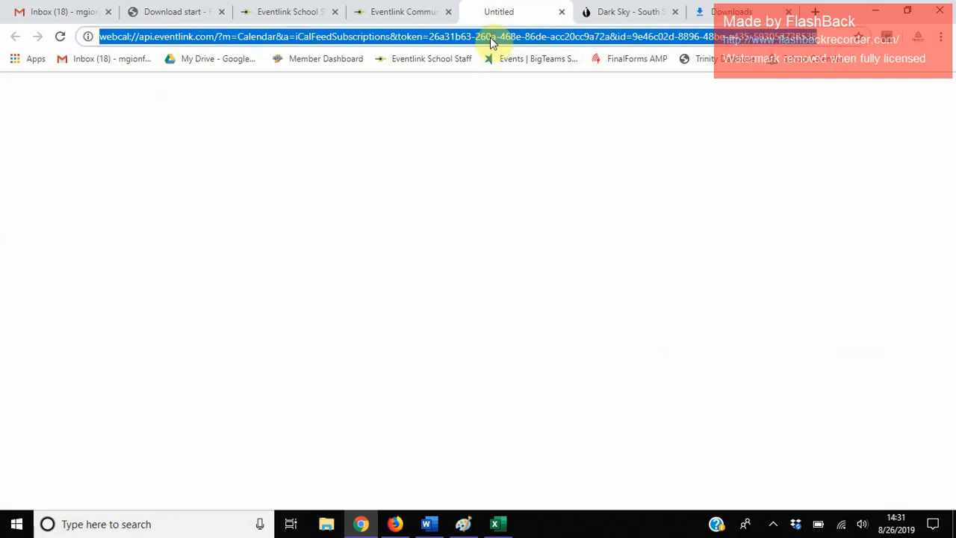
left_click(561, 13)
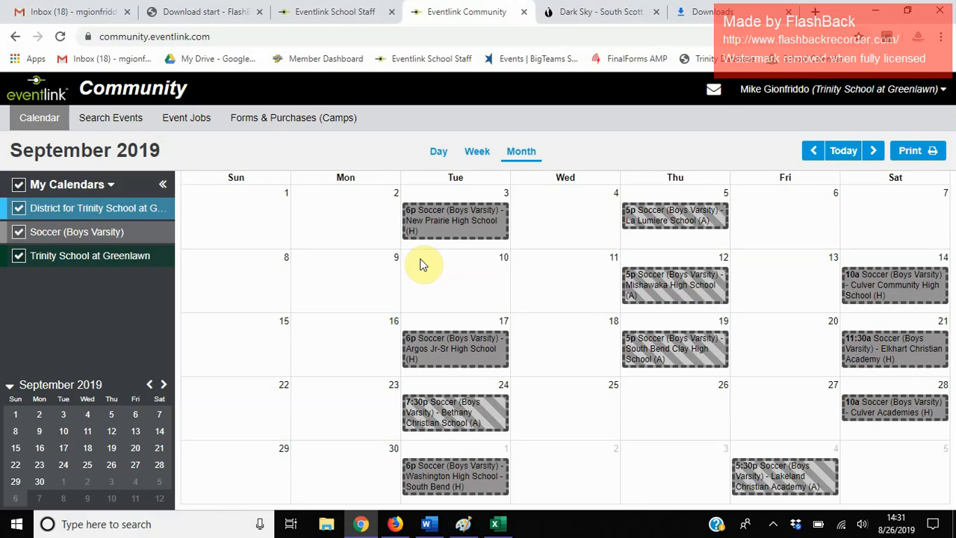
Open the Event Jobs page to view the assigned jobs
mouse_move(184, 118)
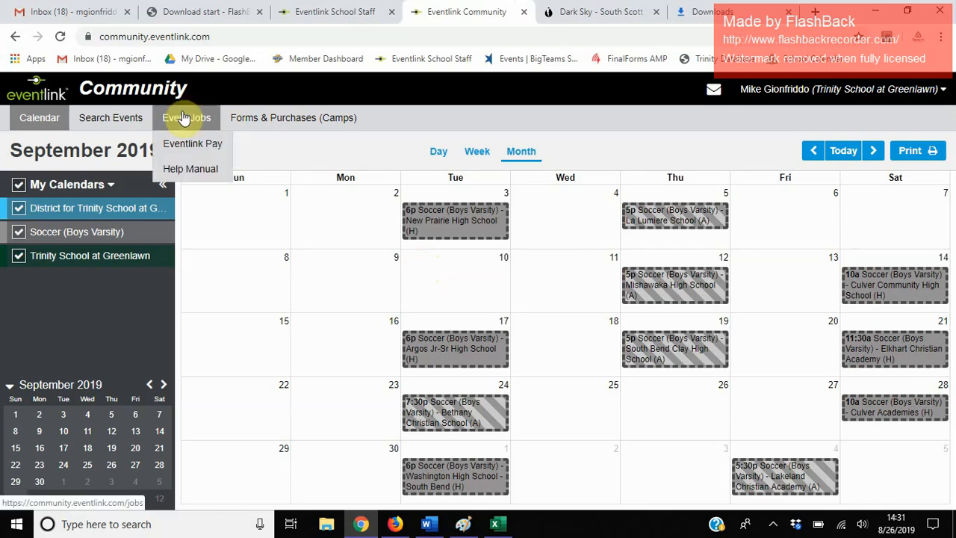
left_click(183, 117)
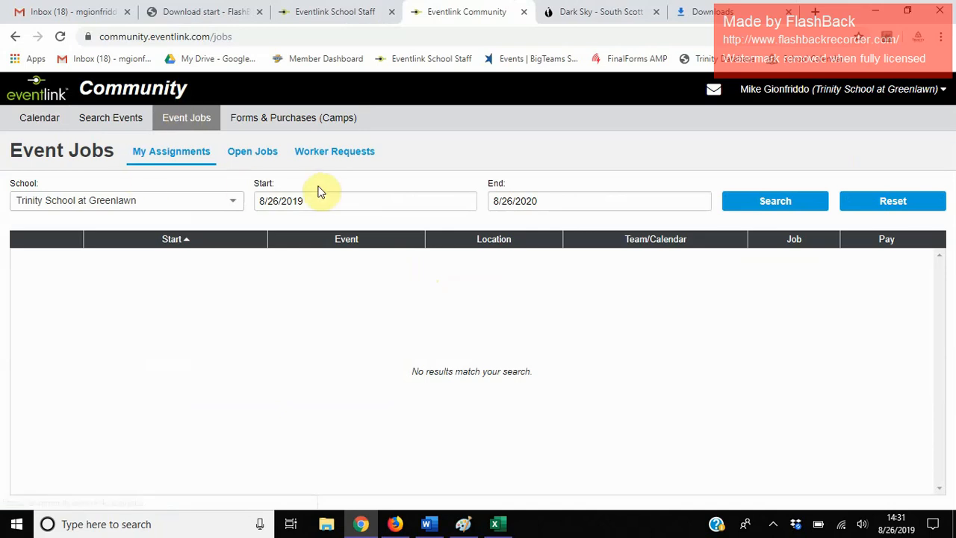
Check the Worker Requests status in Event Jobs and look over the list of open jobs
left_click(337, 154)
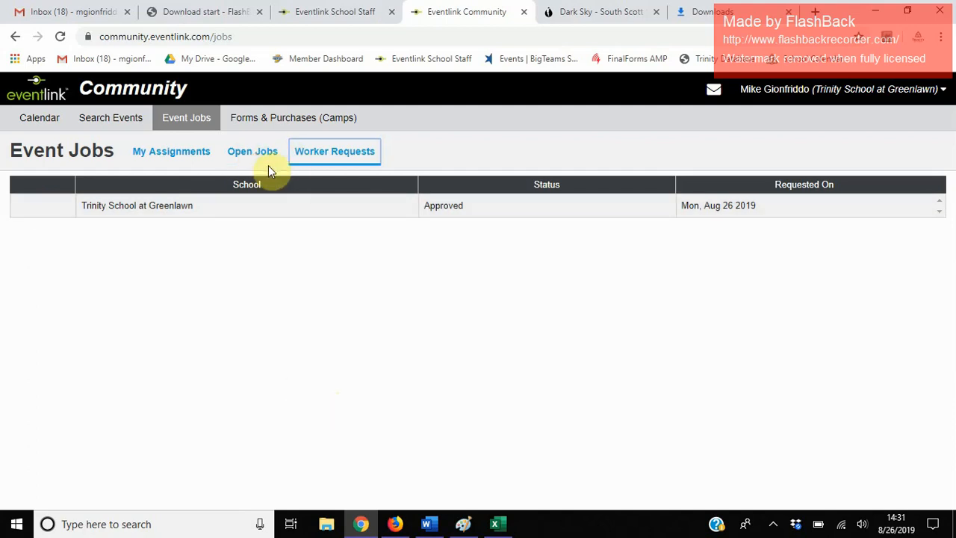
left_click(244, 154)
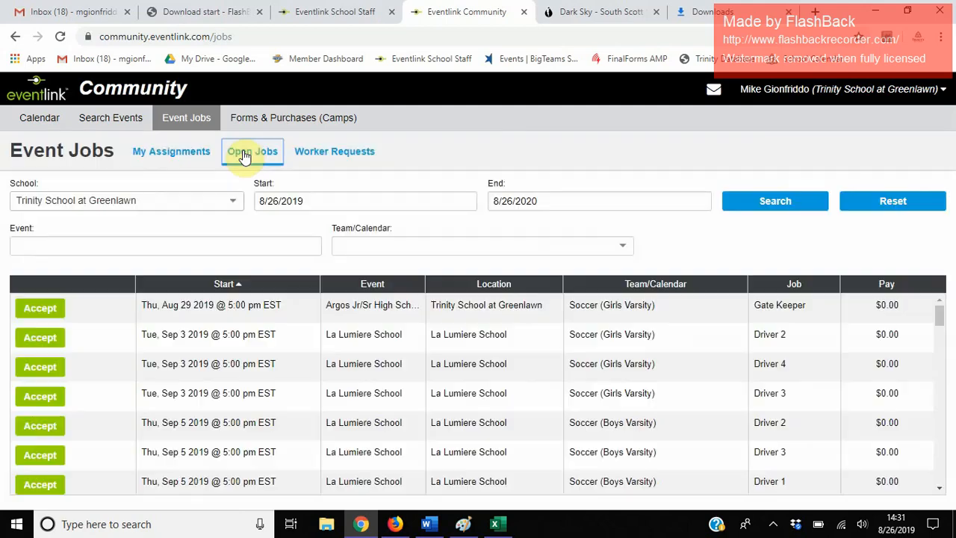
scroll(366, 359, "down", 1)
scroll(366, 359, "down", 1)
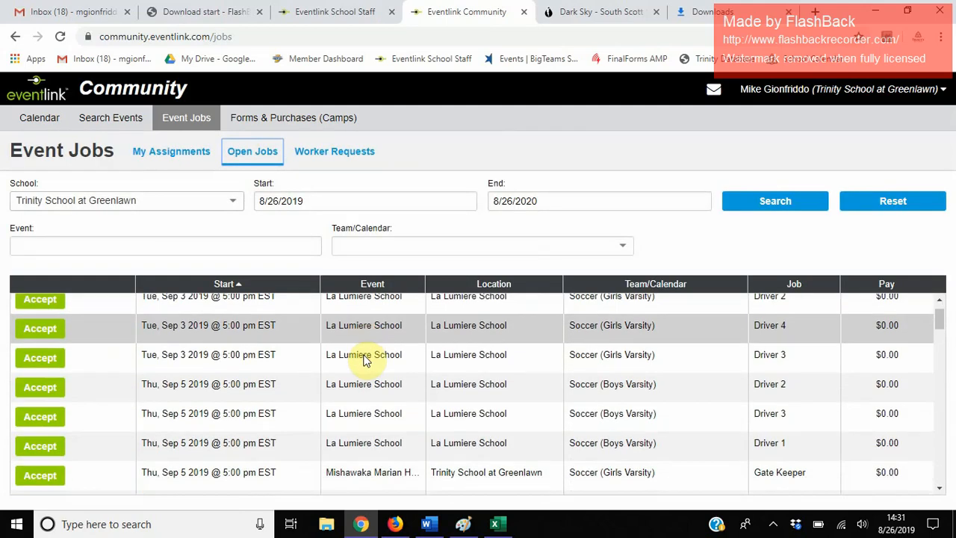
scroll(366, 359, "down", 2)
scroll(366, 359, "up", 4)
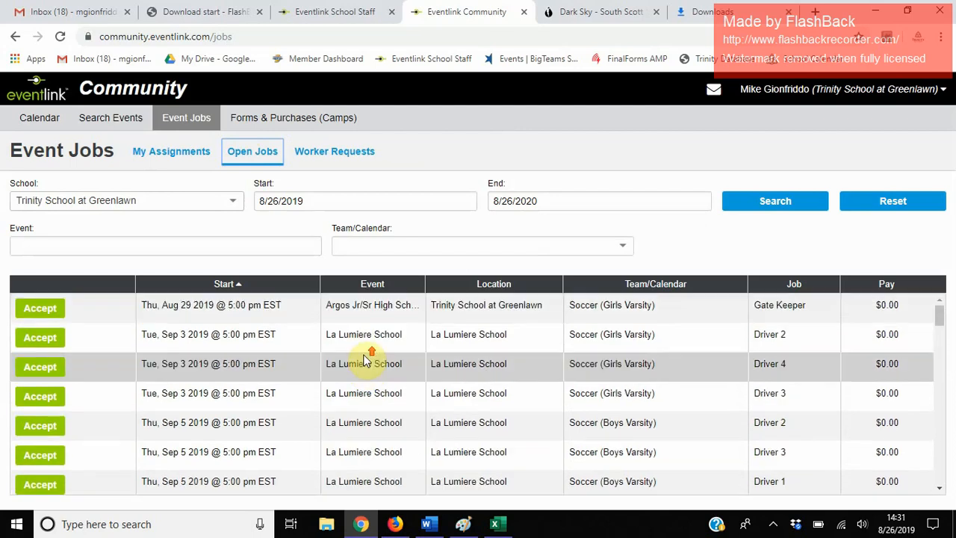
Filter the open jobs by the Soccer (Boys Varsity) team calendar
left_click(413, 241)
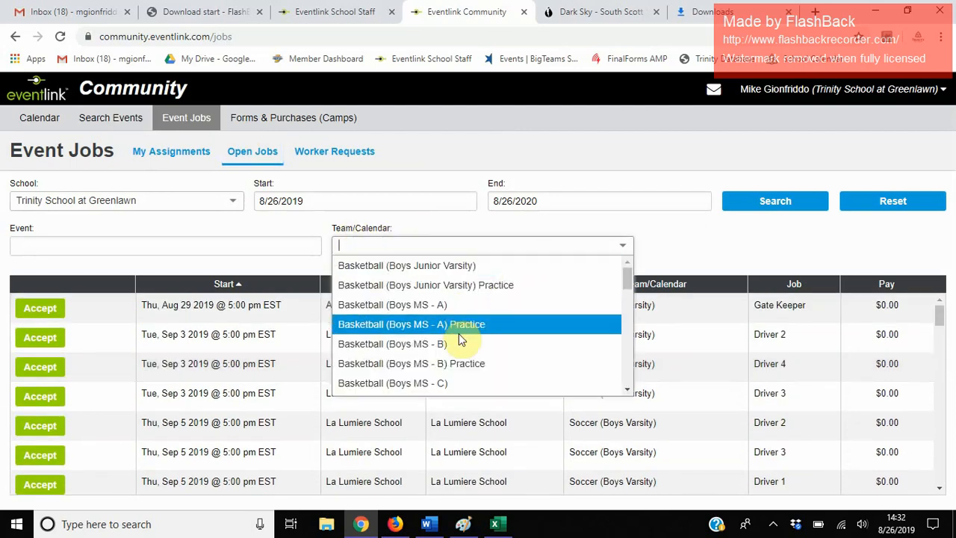
scroll(458, 336, "down", 2)
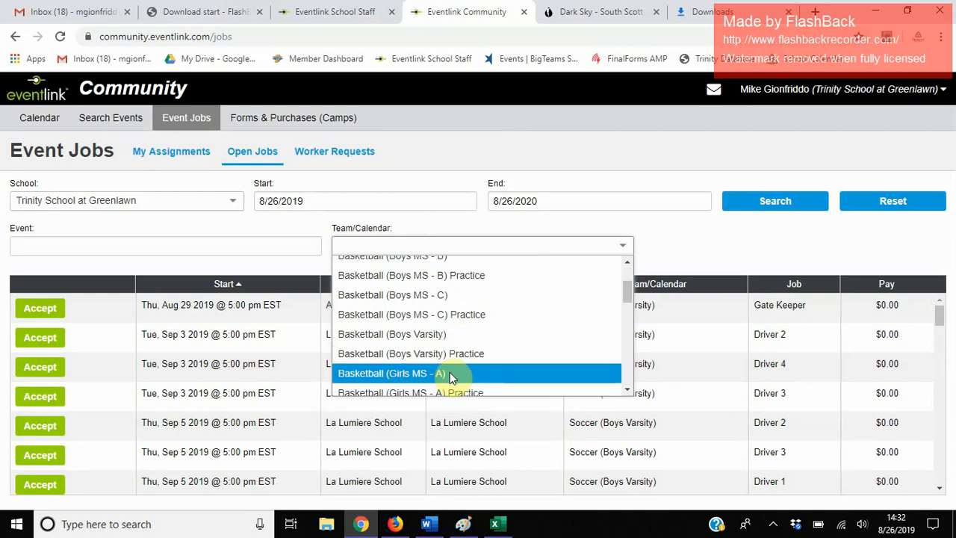
scroll(451, 377, "down", 4)
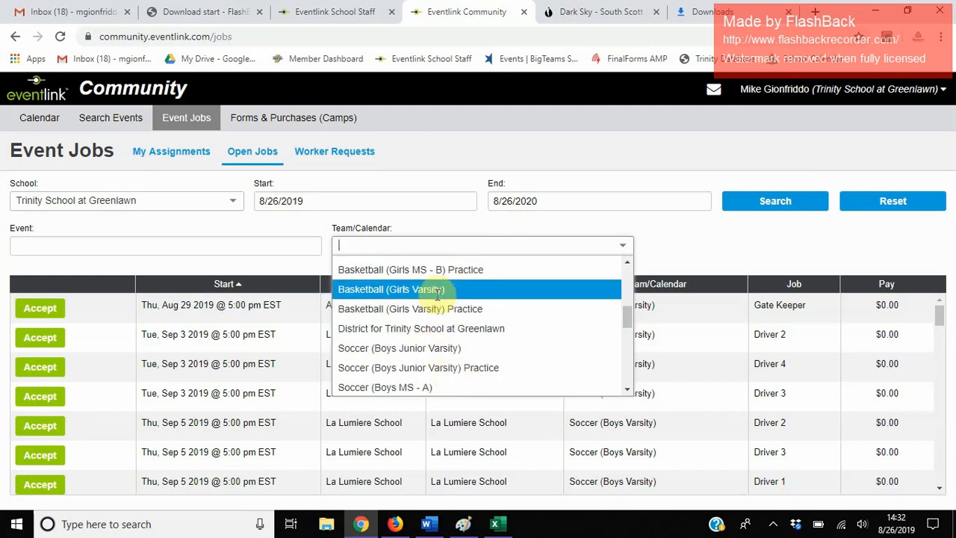
scroll(438, 282, "down", 3)
left_click(431, 352)
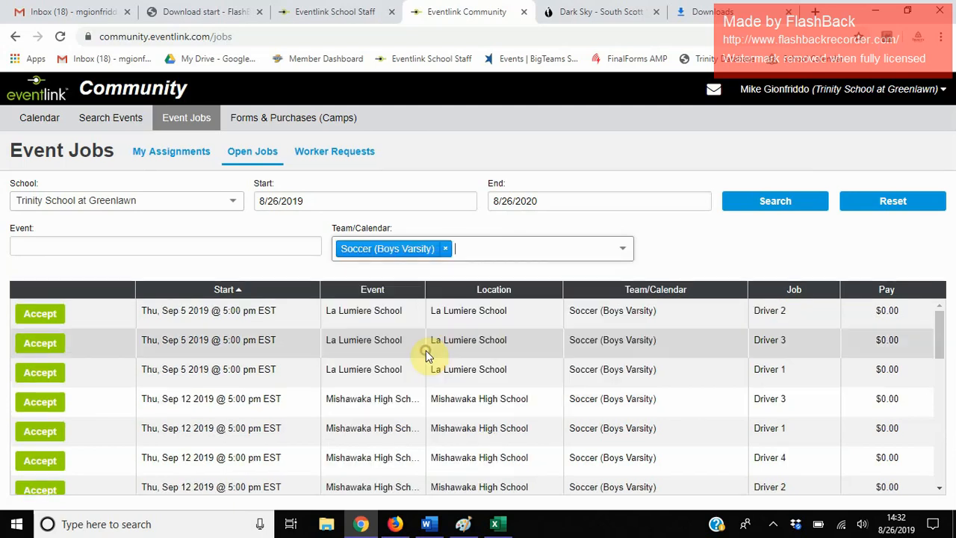
Look through the filtered driver and gate keeper jobs, and return to My Assignments
scroll(698, 362, "down", 3)
scroll(700, 365, "down", 5)
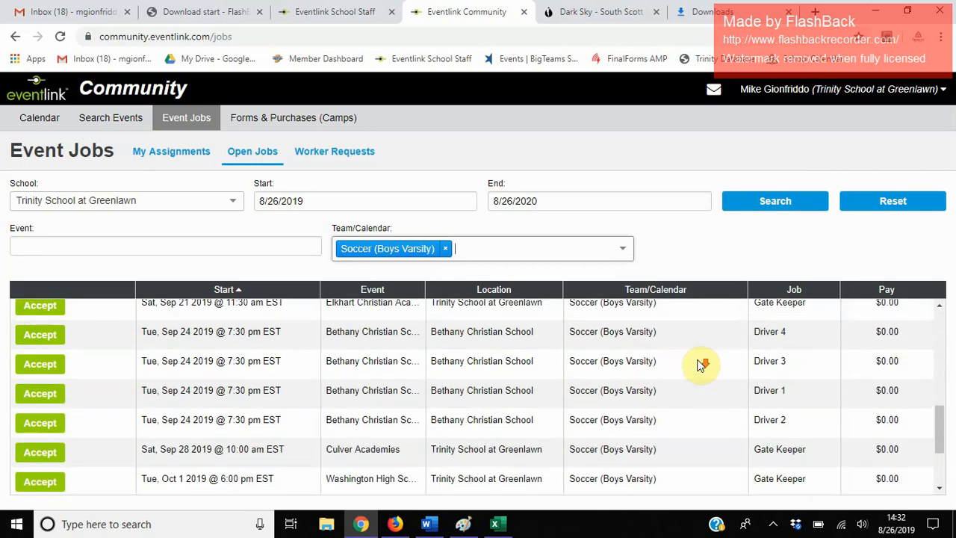
scroll(699, 364, "down", 1)
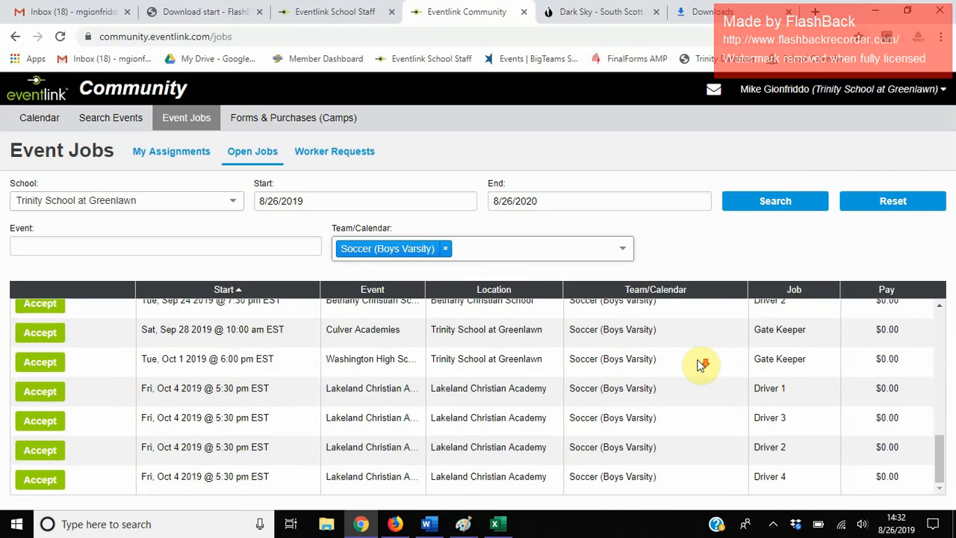
scroll(699, 363, "up", 10)
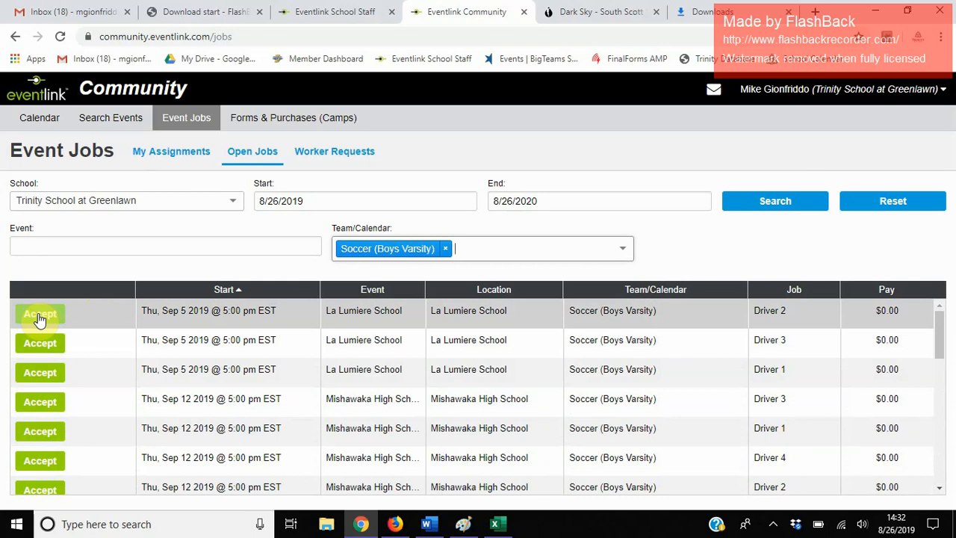
scroll(426, 401, "down", 2)
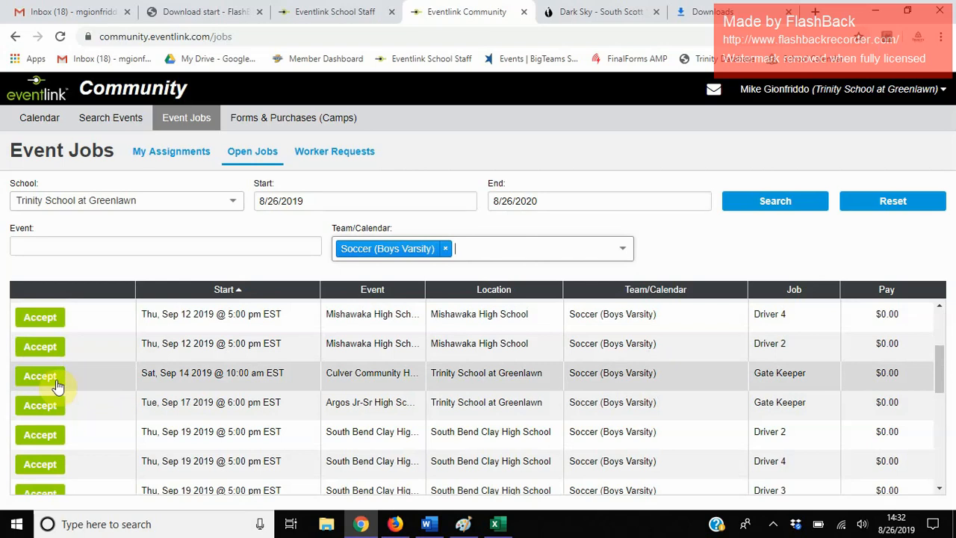
left_click(47, 386)
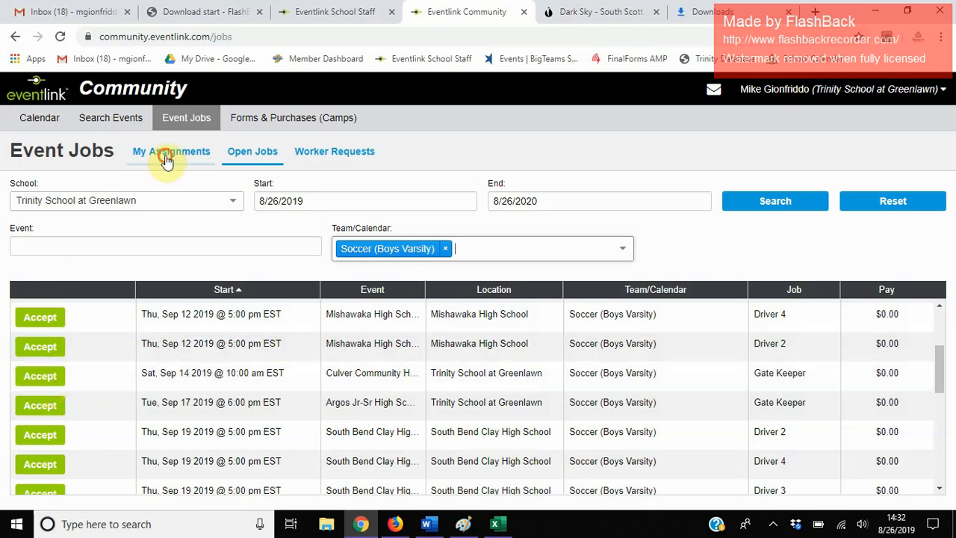
left_click(167, 159)
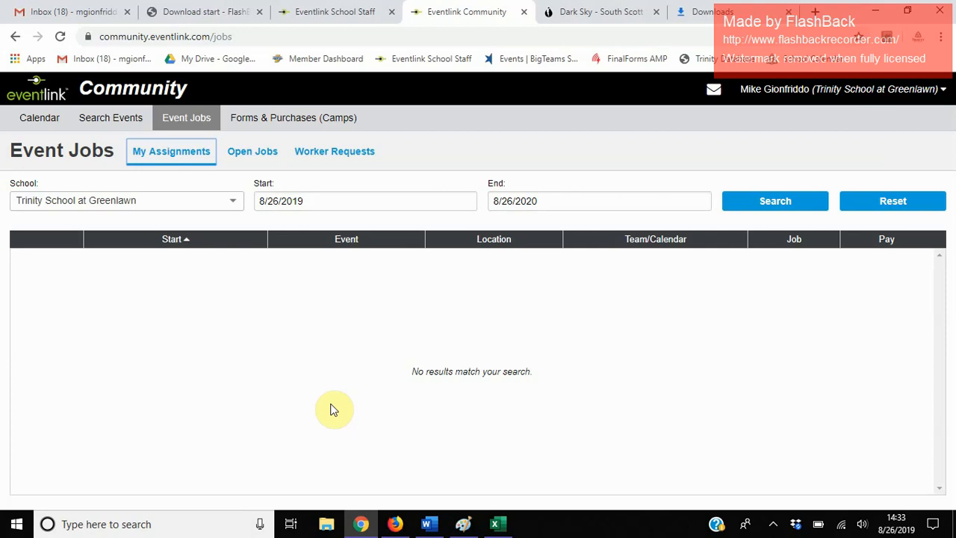
Open Forms & Purchases and show the My Students list
left_click(330, 124)
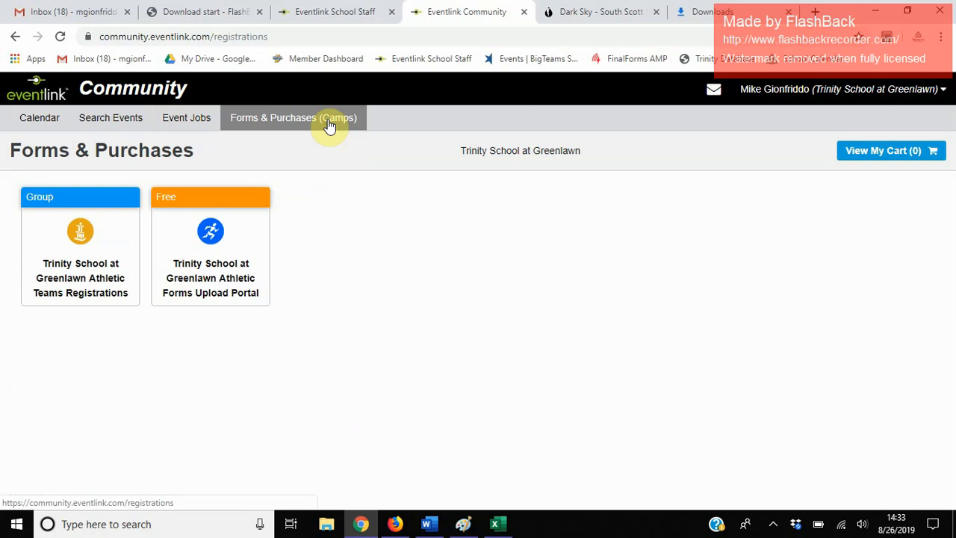
mouse_move(340, 121)
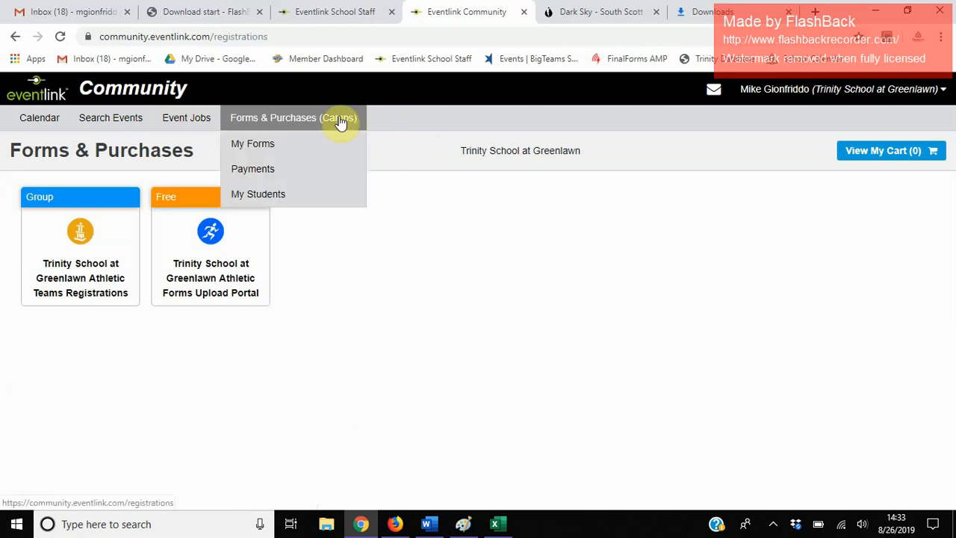
left_click(271, 193)
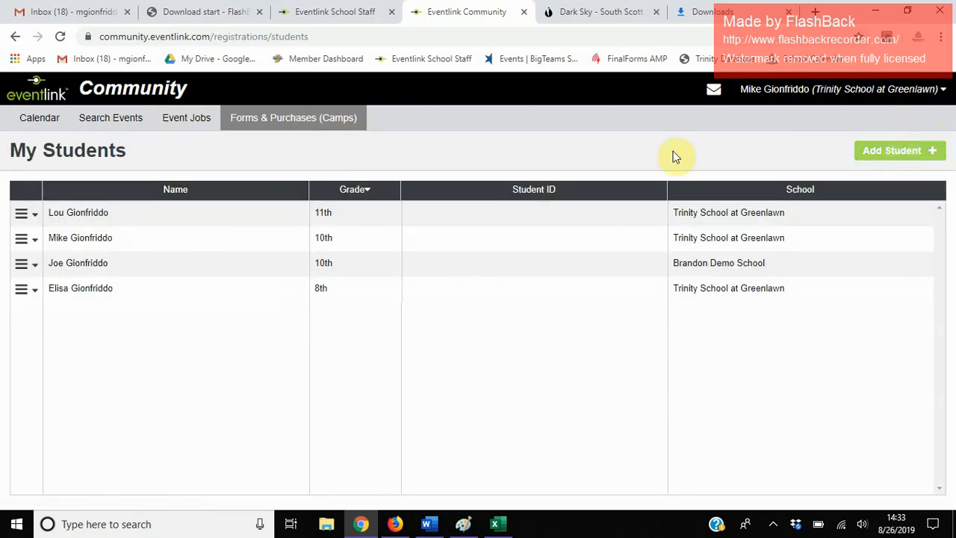
In the Athletic Teams Registrations group, open All Grade Soccer Registration, show its student choices, and close the dialog without selecting one
left_click(305, 117)
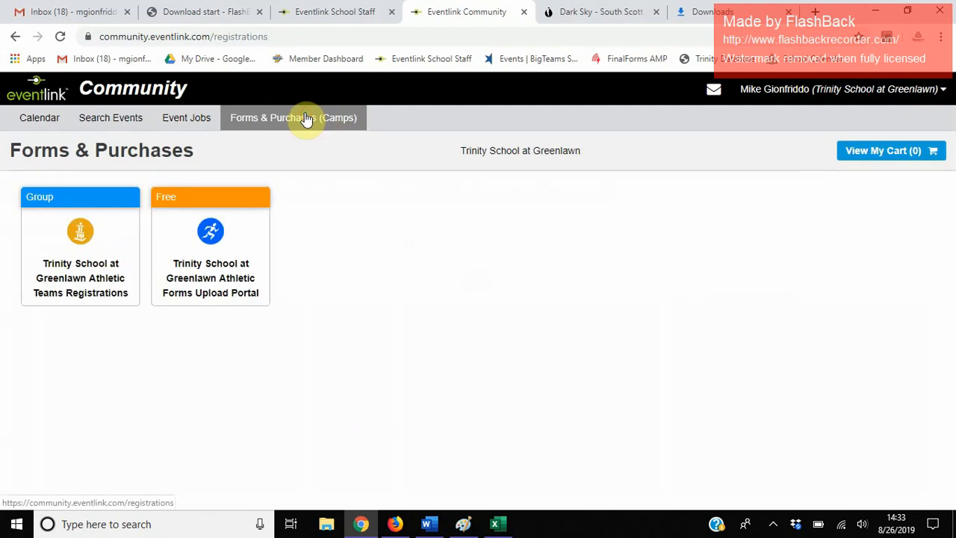
left_click(49, 273)
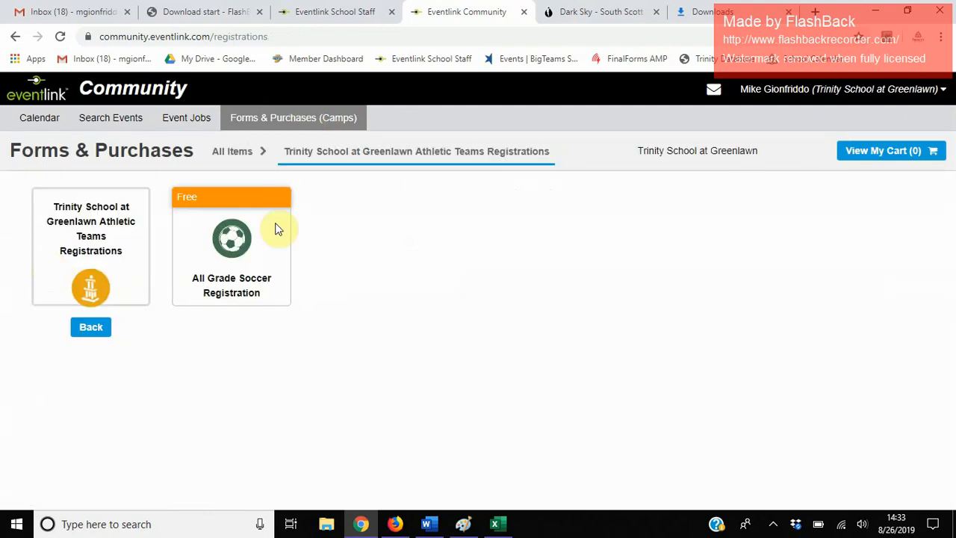
left_click(240, 280)
left_click(568, 324)
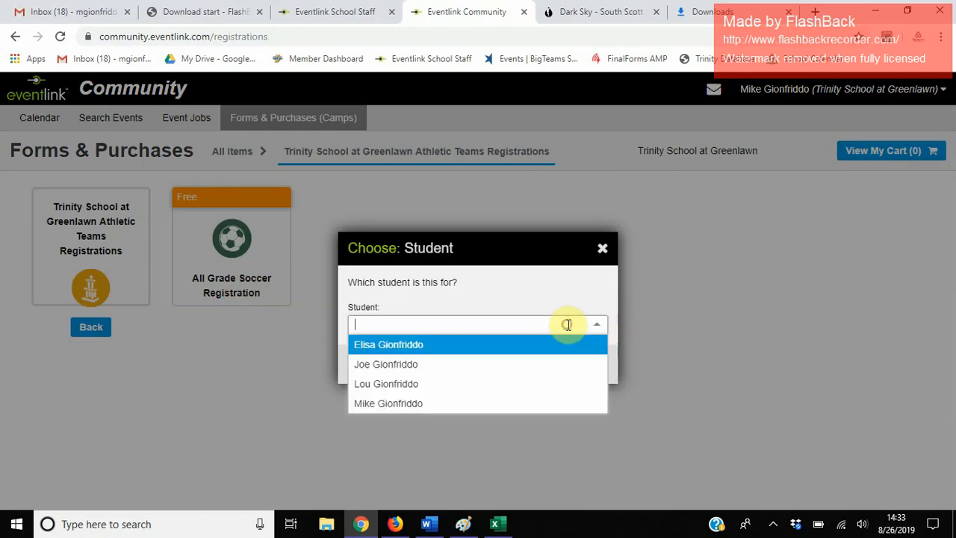
left_click(602, 248)
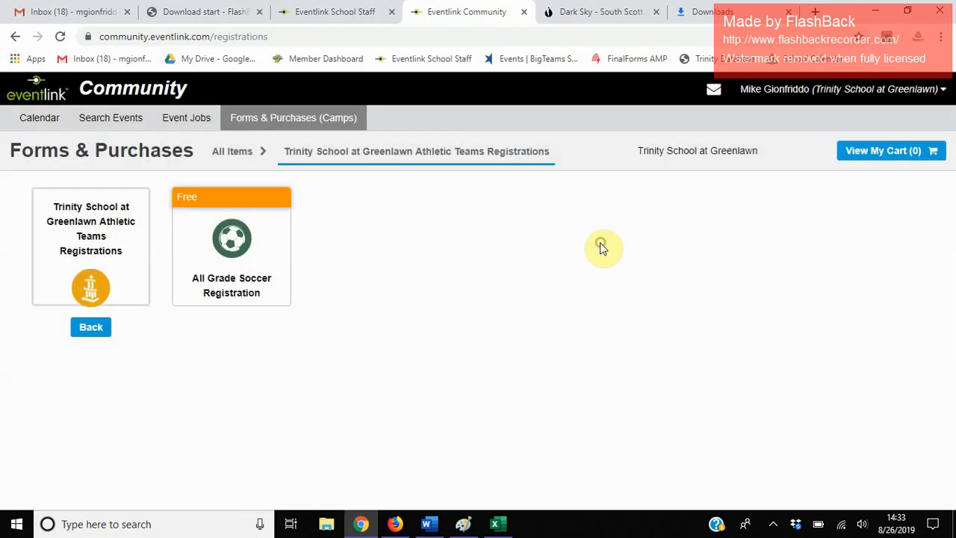
Add the basketball calendars from Boys Junior Varsity through Girls MS - B, including their practices, to My Calendars and save
left_click(41, 120)
left_click(71, 188)
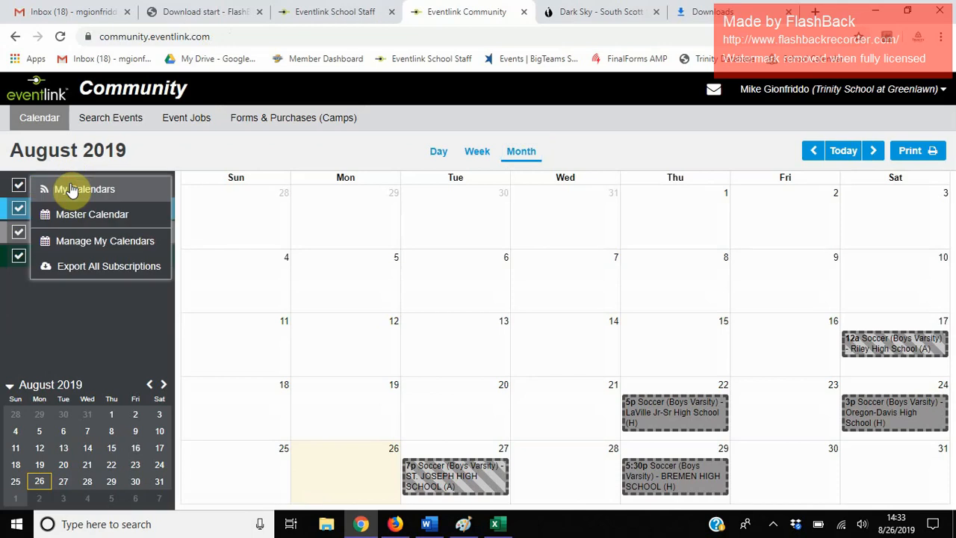
left_click(93, 239)
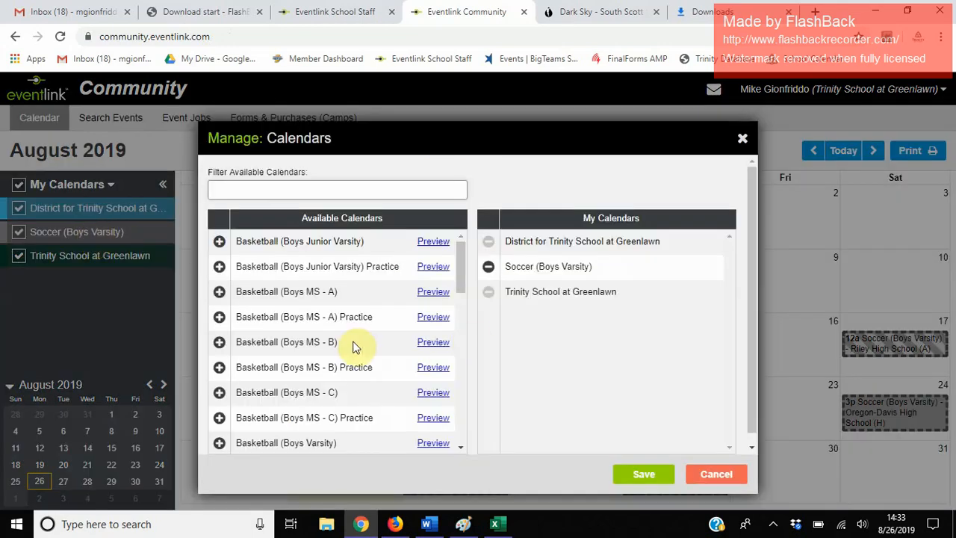
scroll(347, 335, "down", 10)
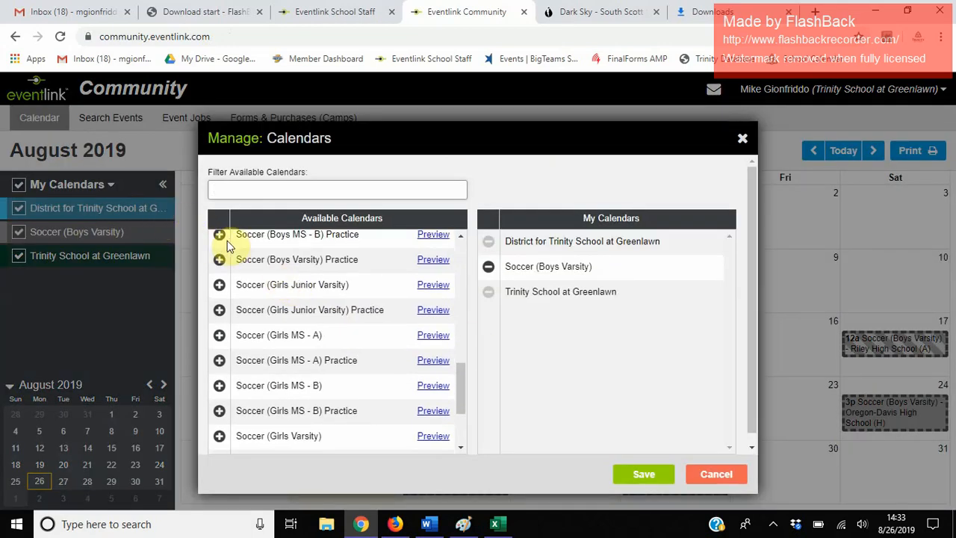
scroll(226, 242, "up", 10)
left_click(218, 242)
left_click(219, 243)
left_click(219, 243)
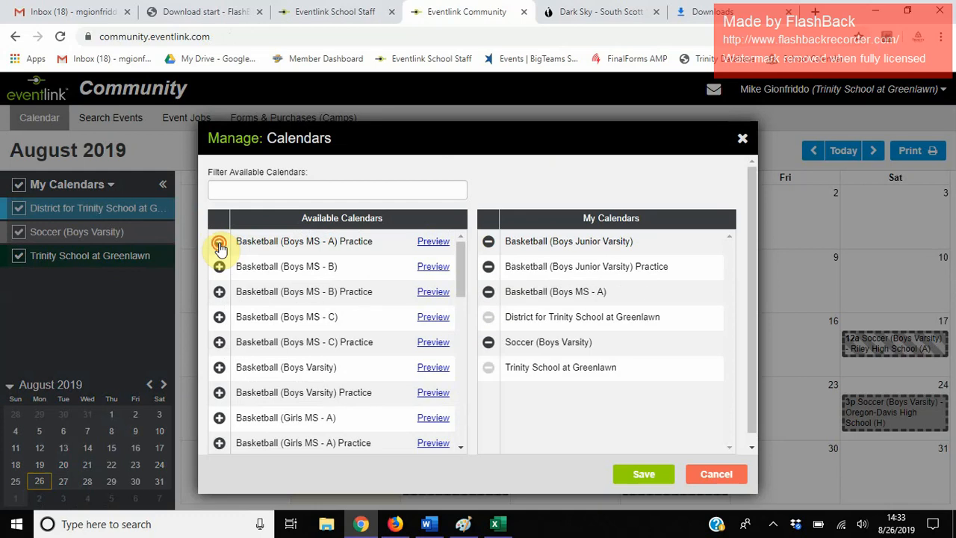
left_click(218, 242)
left_click(218, 243)
left_click(218, 243)
left_click(219, 243)
left_click(219, 242)
left_click(219, 242)
left_click(219, 242)
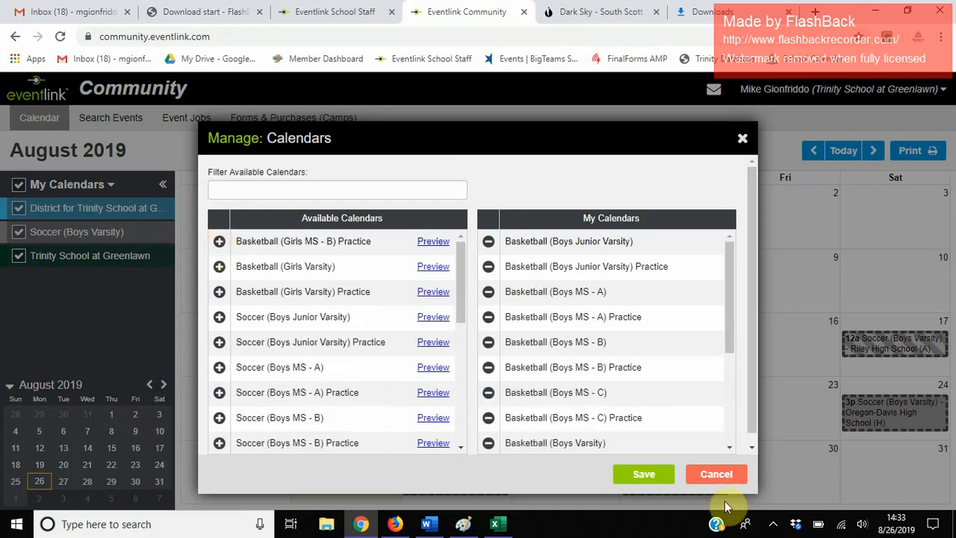
left_click(654, 478)
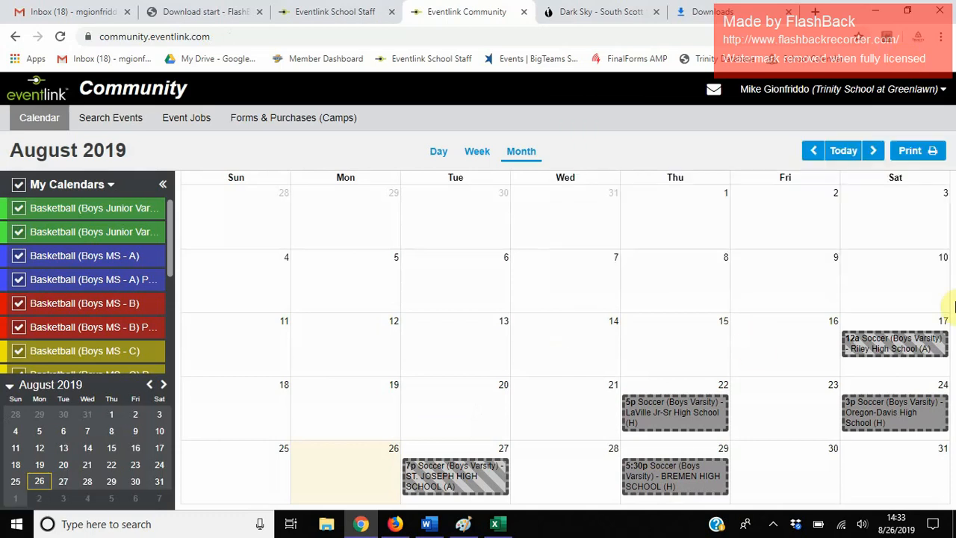
Browse the monthly calendar forward to December 2019 to view the basketball events
left_click(872, 151)
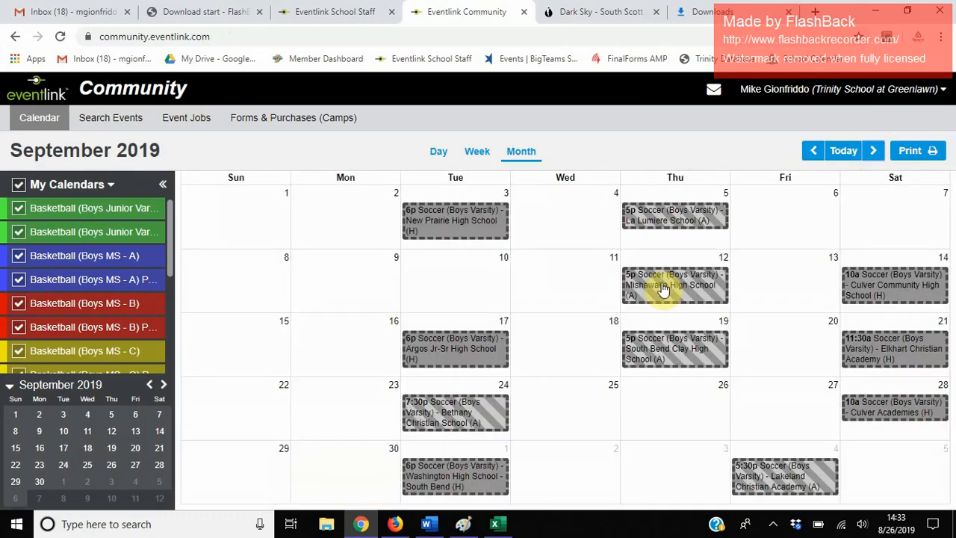
left_click(873, 151)
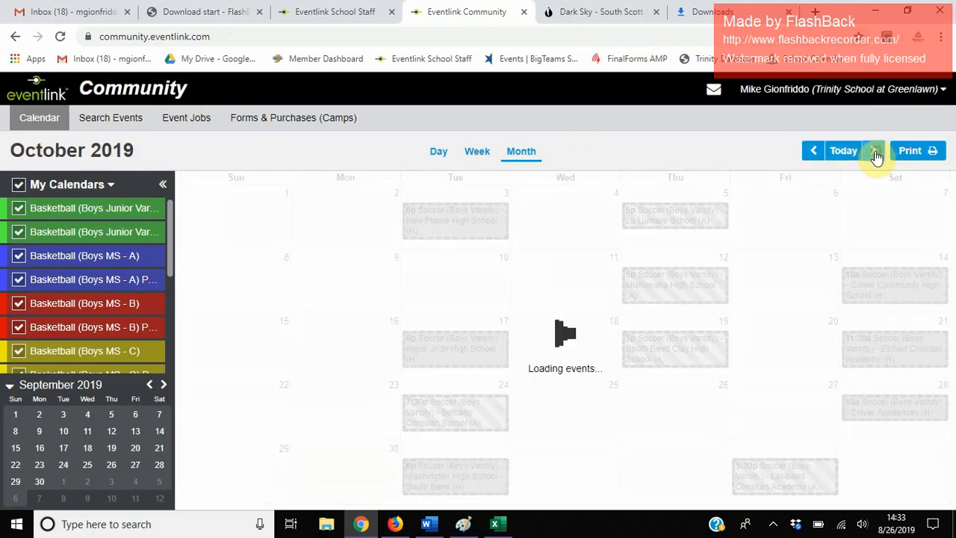
left_click(873, 151)
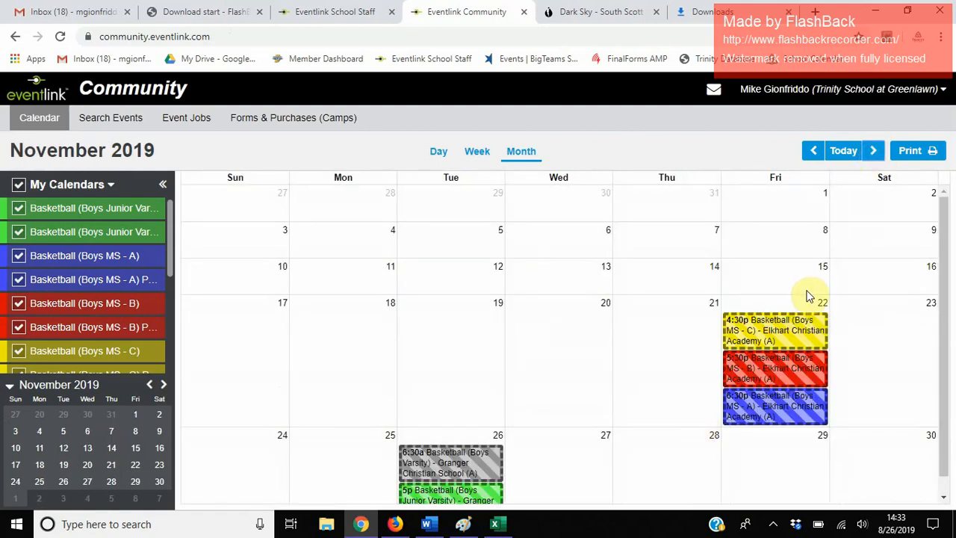
left_click(874, 153)
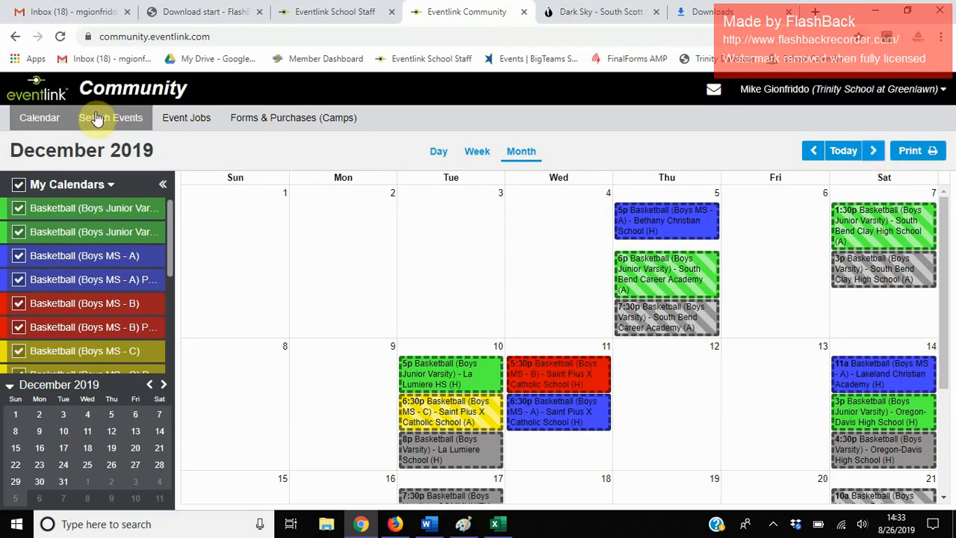
Return to Event Jobs to review the worker request for Trinity School at Greenlawn, and show the open jobs
left_click(188, 119)
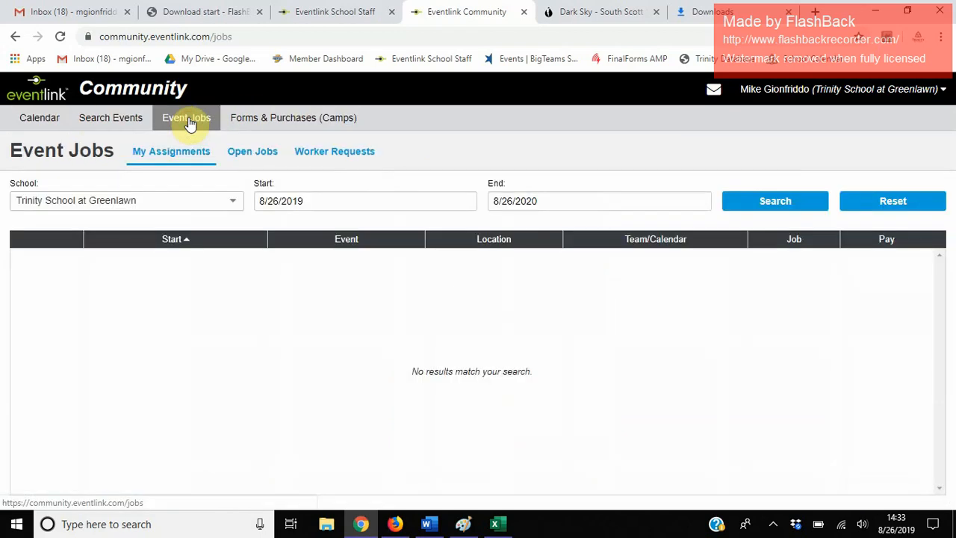
left_click(316, 153)
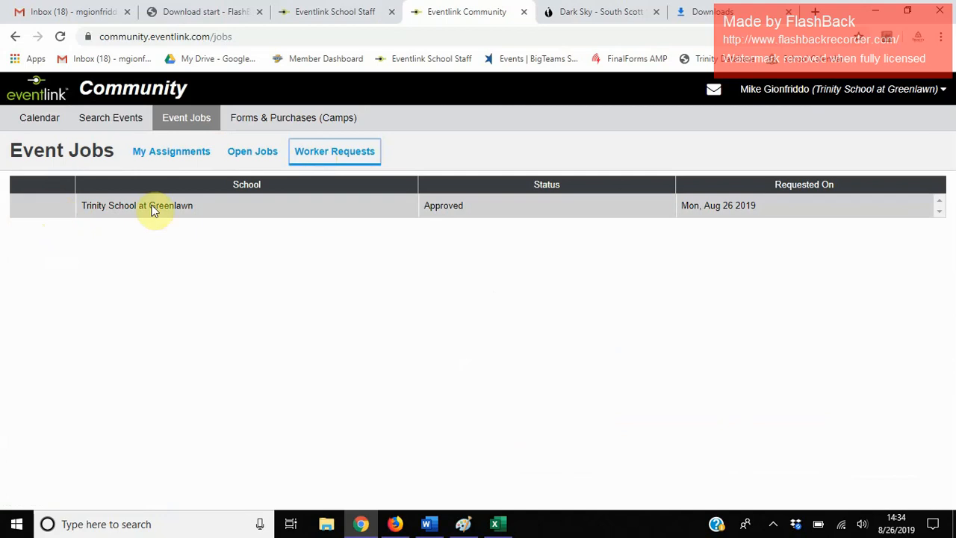
left_click(257, 154)
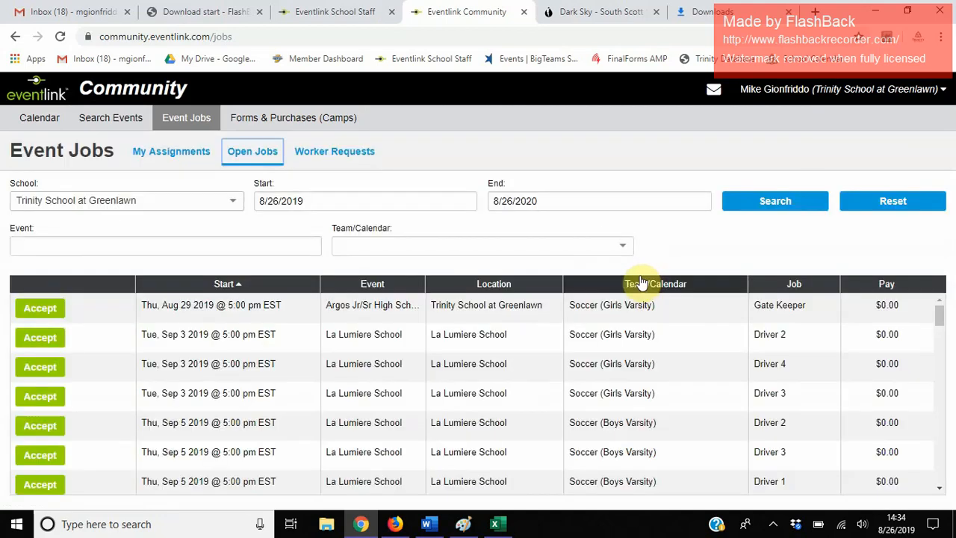
Limit the open jobs to Soccer (Boys Varsity) and look through the September jobs
left_click(560, 240)
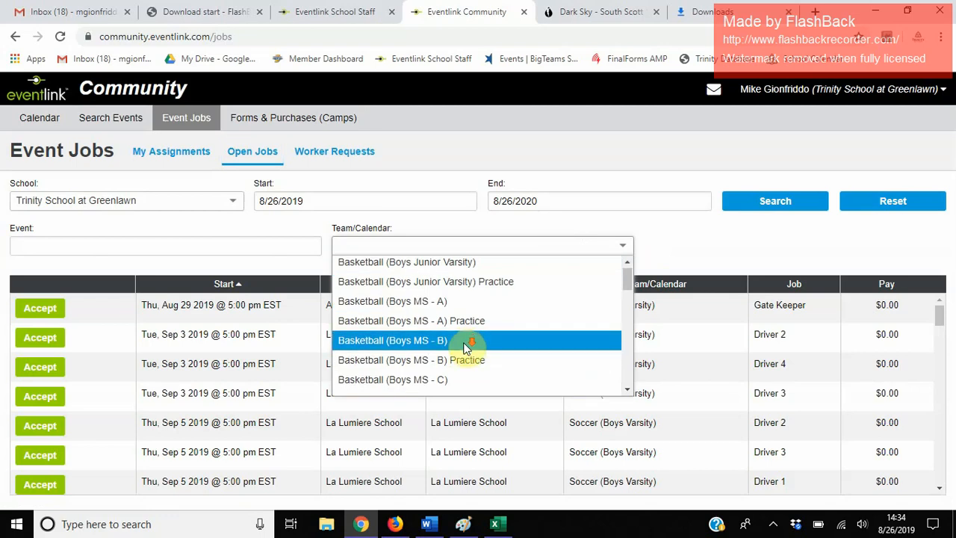
scroll(457, 342, "down", 5)
scroll(439, 338, "down", 3)
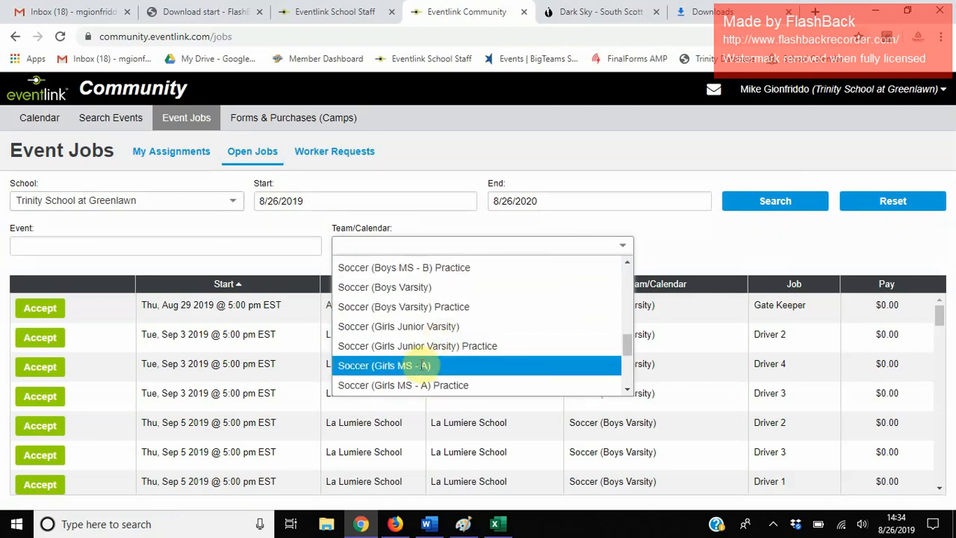
left_click(421, 288)
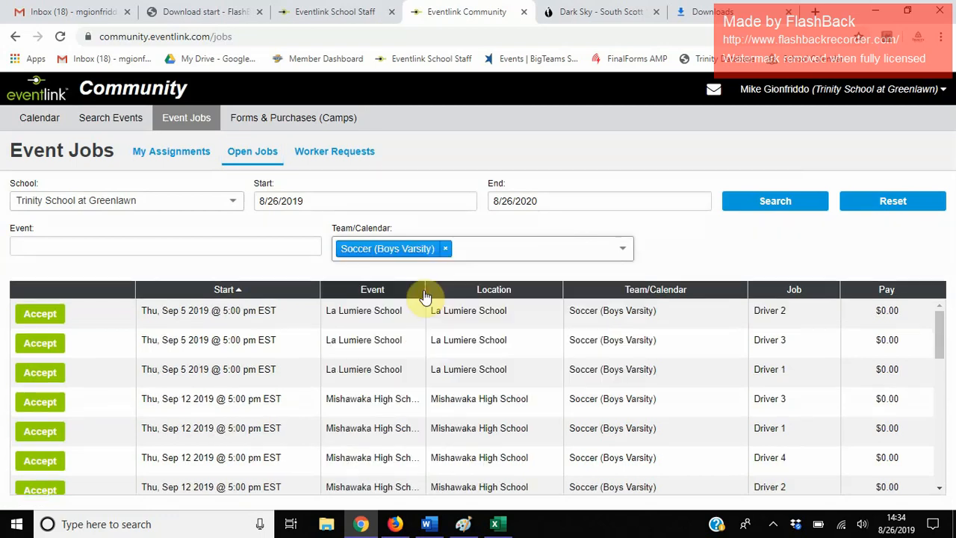
scroll(451, 386, "down", 4)
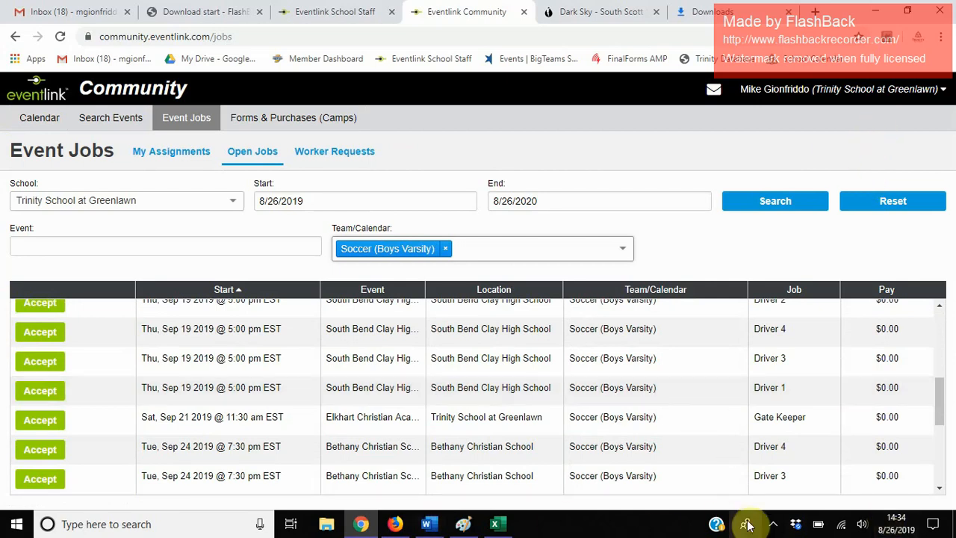
left_click(773, 523)
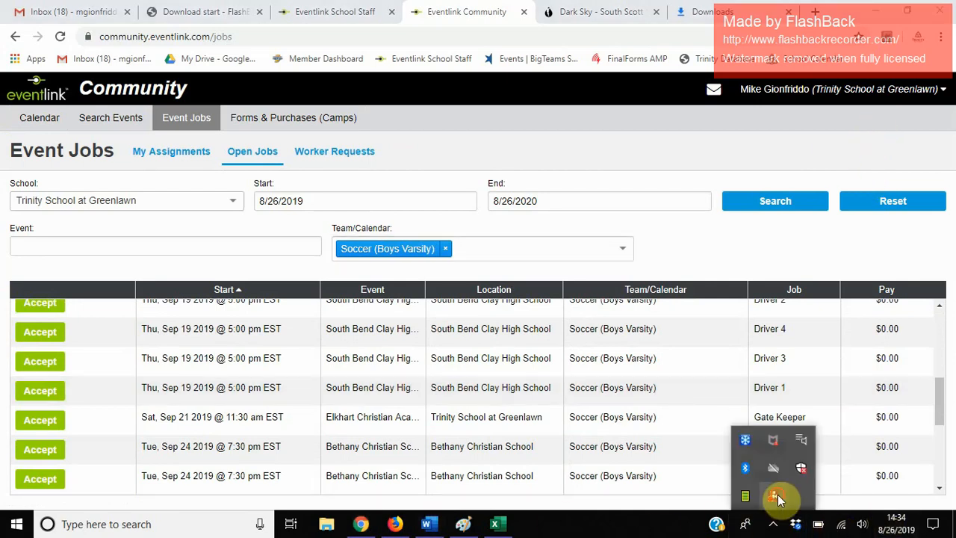
right_click(777, 496)
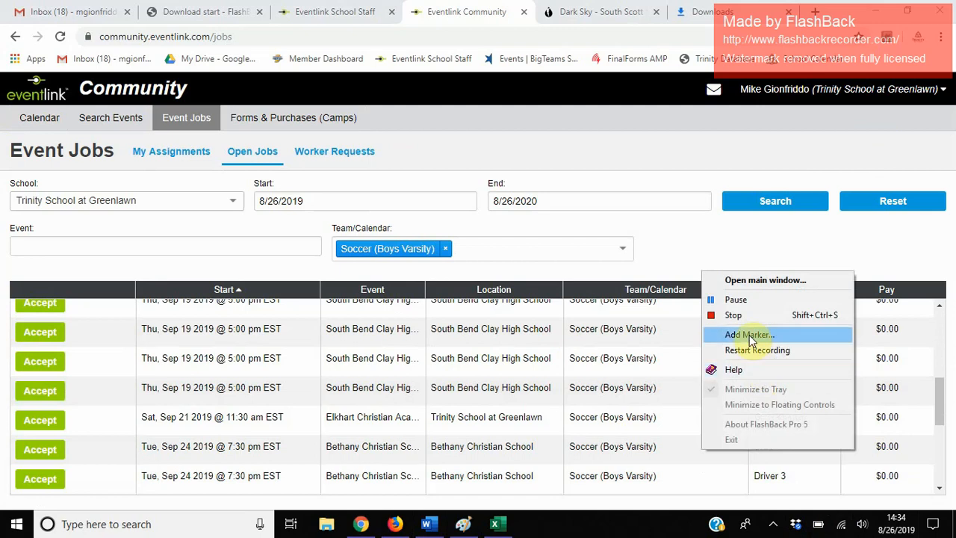